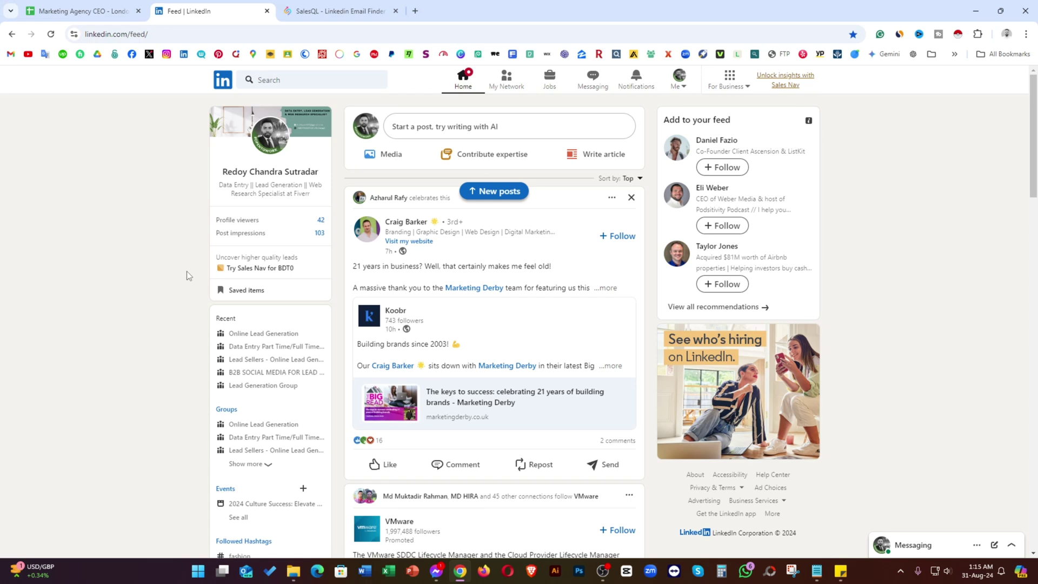
pyautogui.hotkey('ctrl', 'shift', 'Tab')
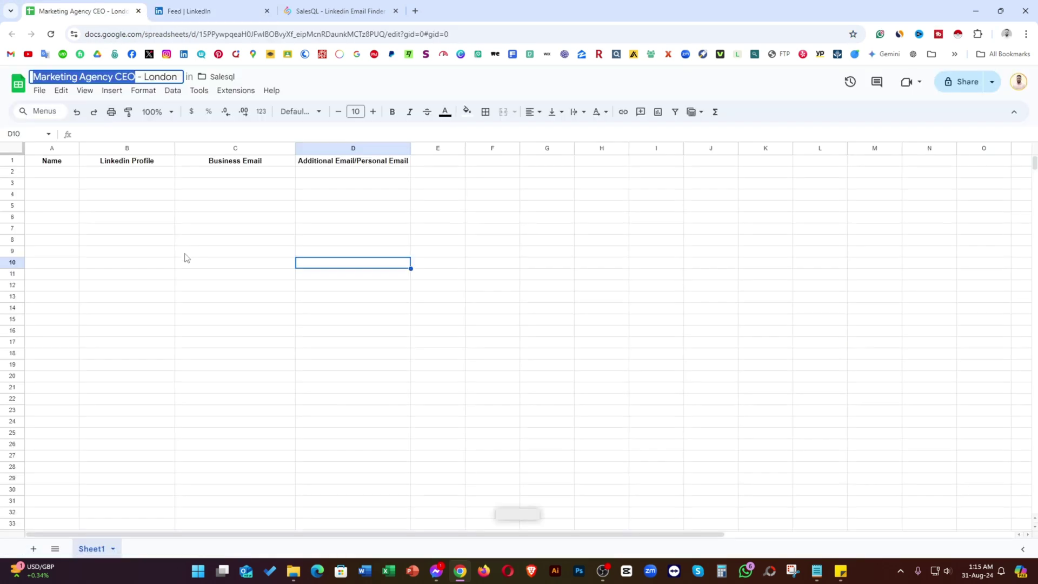
pyautogui.click(184, 254)
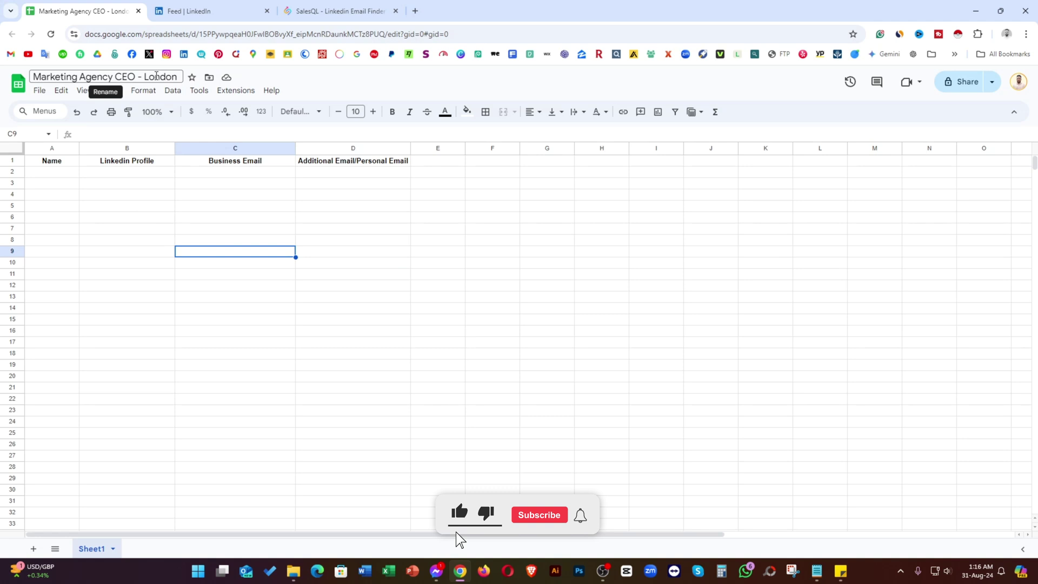
pyautogui.click(146, 231)
pyautogui.click(66, 162)
pyautogui.click(150, 162)
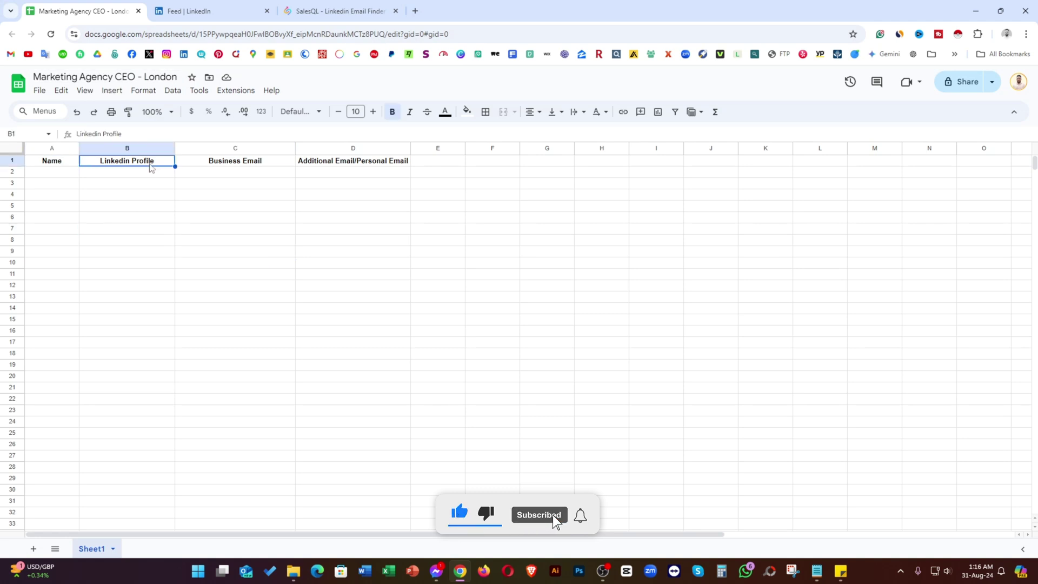
pyautogui.click(263, 164)
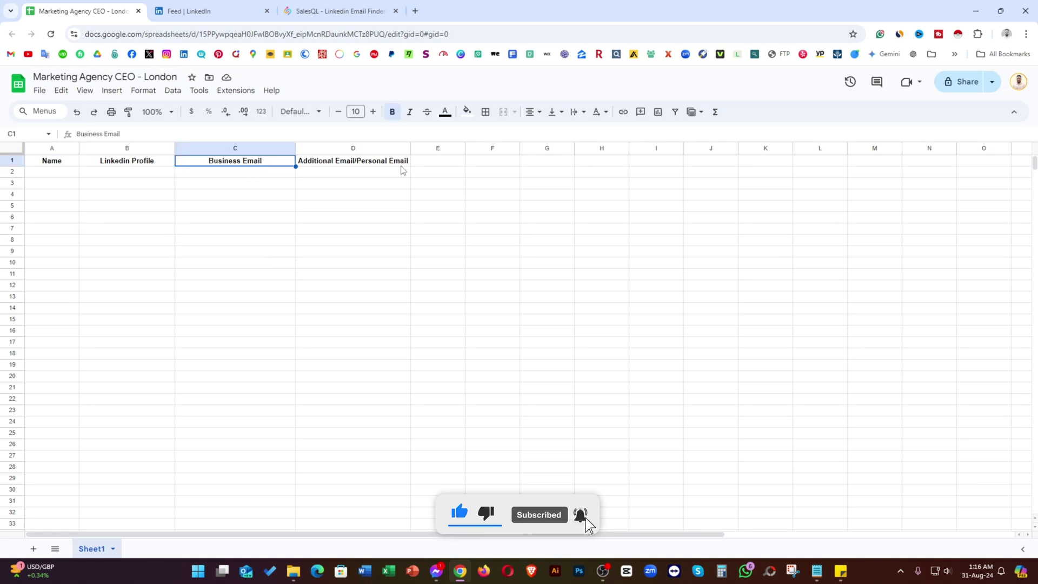
pyautogui.click(366, 169)
pyautogui.click(367, 194)
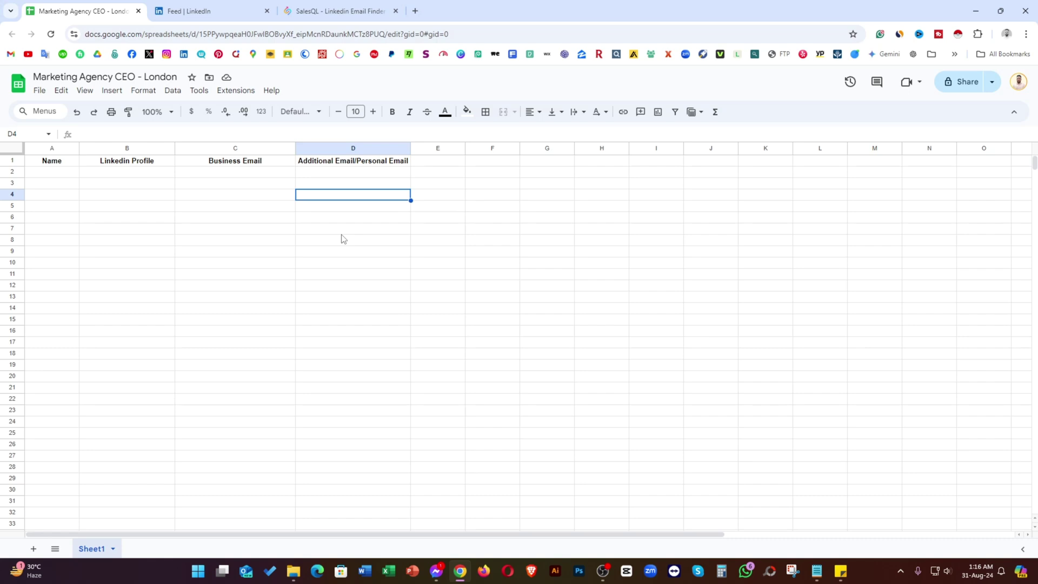
# - Search LinkedIn for 'Marketing Agency CEO', copied from the spreadsheet title
pyautogui.click(215, 12)
pyautogui.click(104, 17)
pyautogui.moveTo(135, 77); pyautogui.dragTo(33, 77)
pyautogui.hotkey('ctrl', 'c')
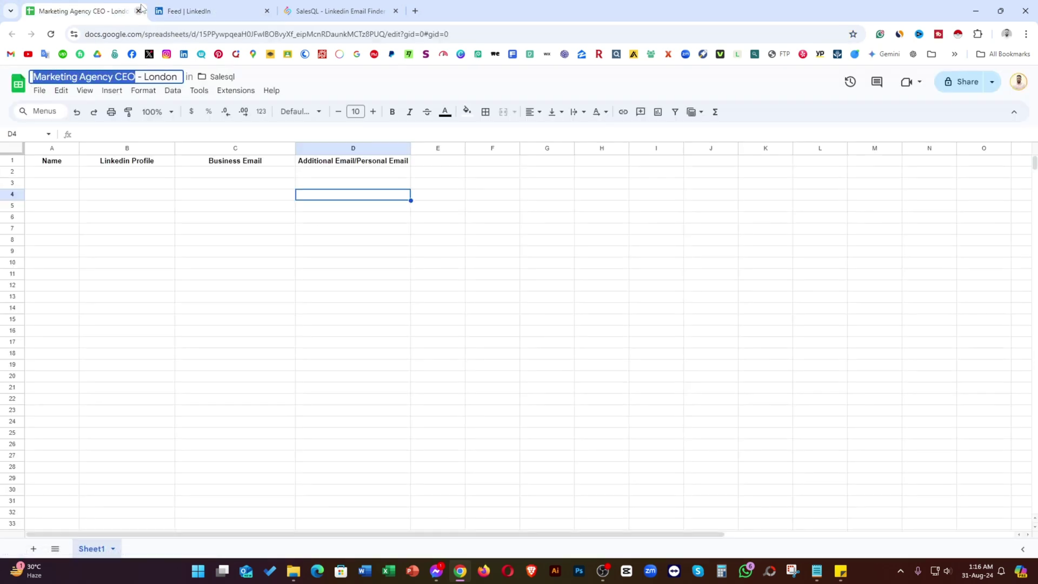
pyautogui.click(216, 12)
pyautogui.hotkey('ctrl', 'v')
pyautogui.press('Return')
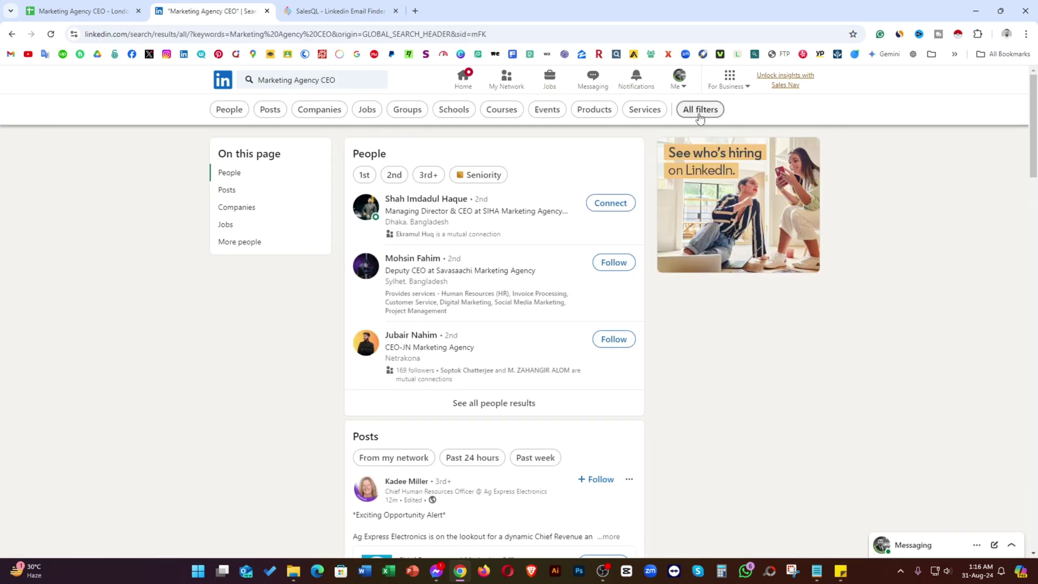
# - Filter to 2nd and 3rd+ connections, London Area, and Marketing and Advertising Services industries
pyautogui.click(699, 110)
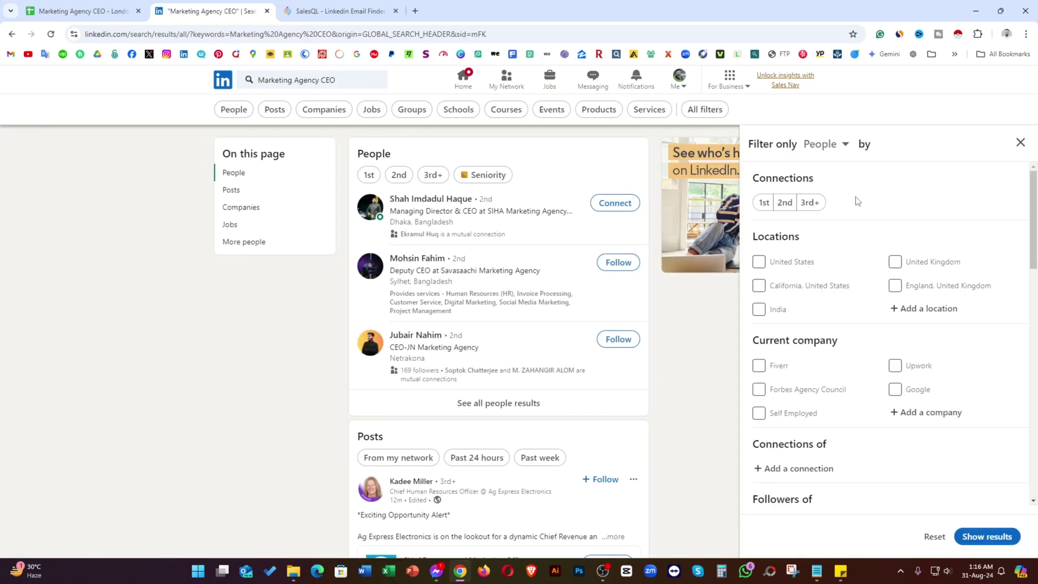
pyautogui.click(785, 203)
pyautogui.click(810, 202)
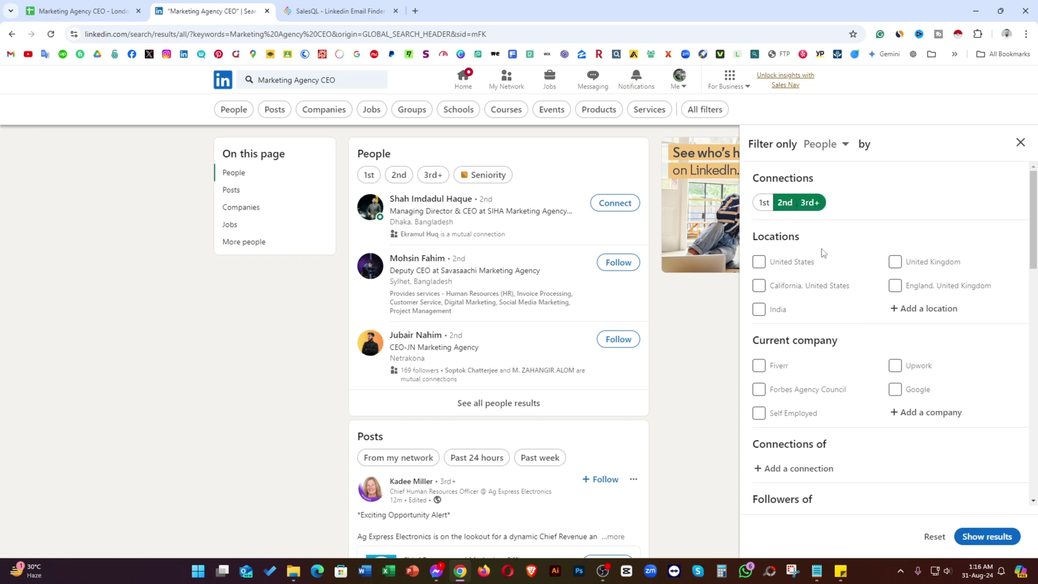
pyautogui.click(923, 308)
pyautogui.scroll(-8, 866, 324)
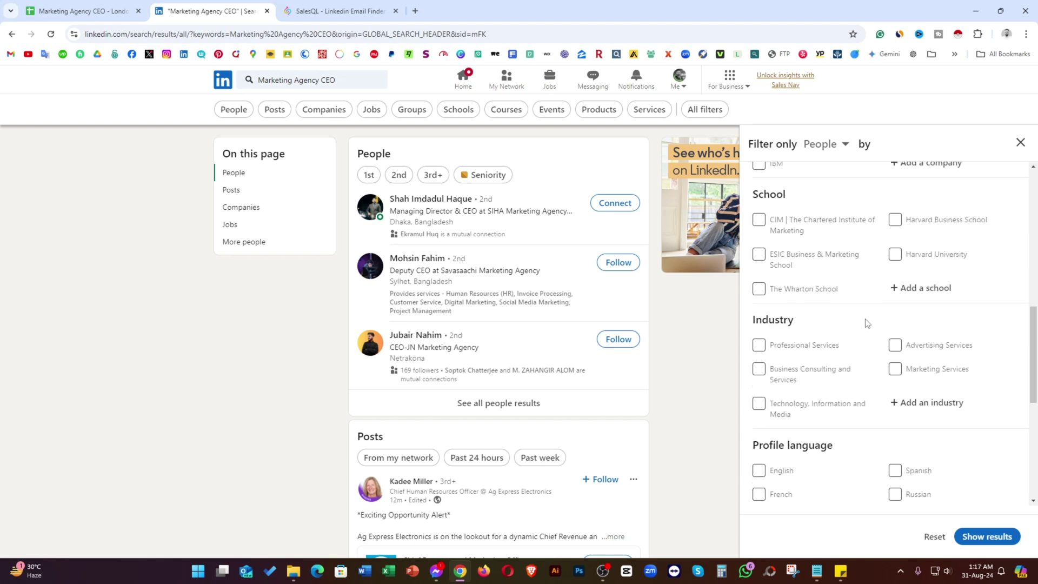
pyautogui.click(895, 369)
pyautogui.click(895, 345)
# - Add English profile language and Marketing, Digital Marketing and Marketing Consulting services, then show results
pyautogui.scroll(-3, 816, 341)
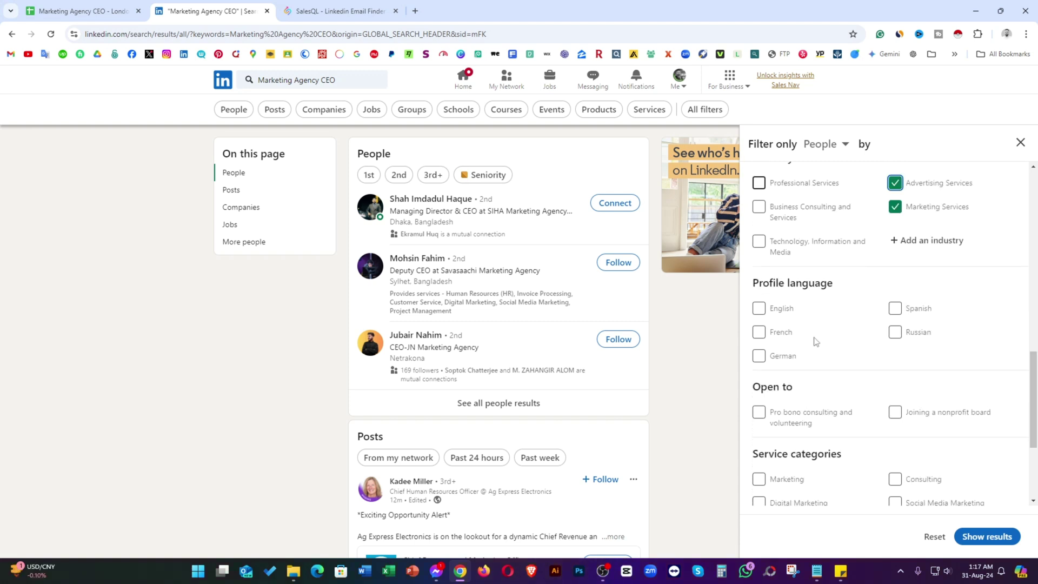
pyautogui.click(759, 309)
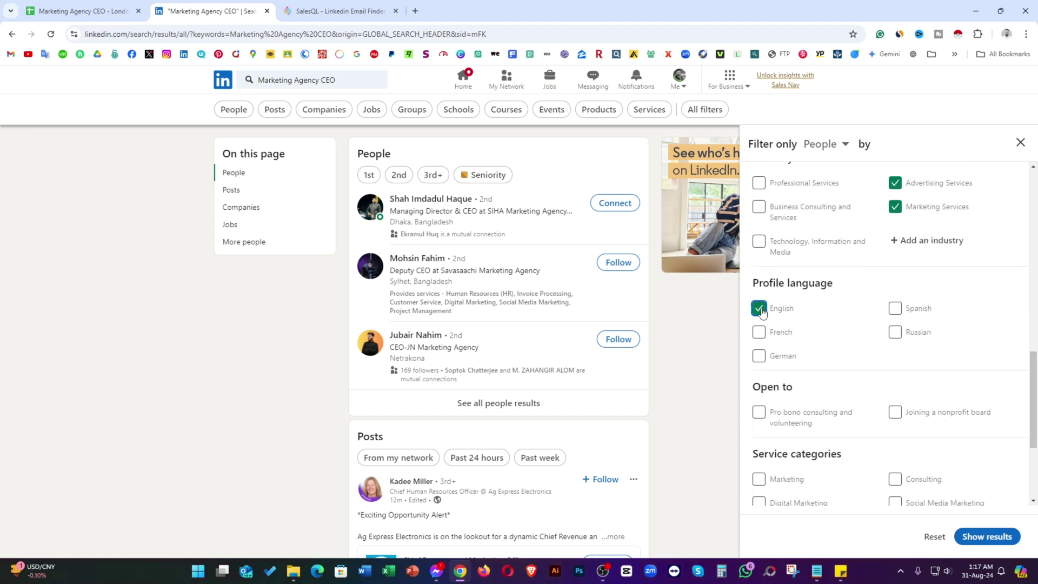
pyautogui.scroll(-3, 759, 311)
pyautogui.click(759, 307)
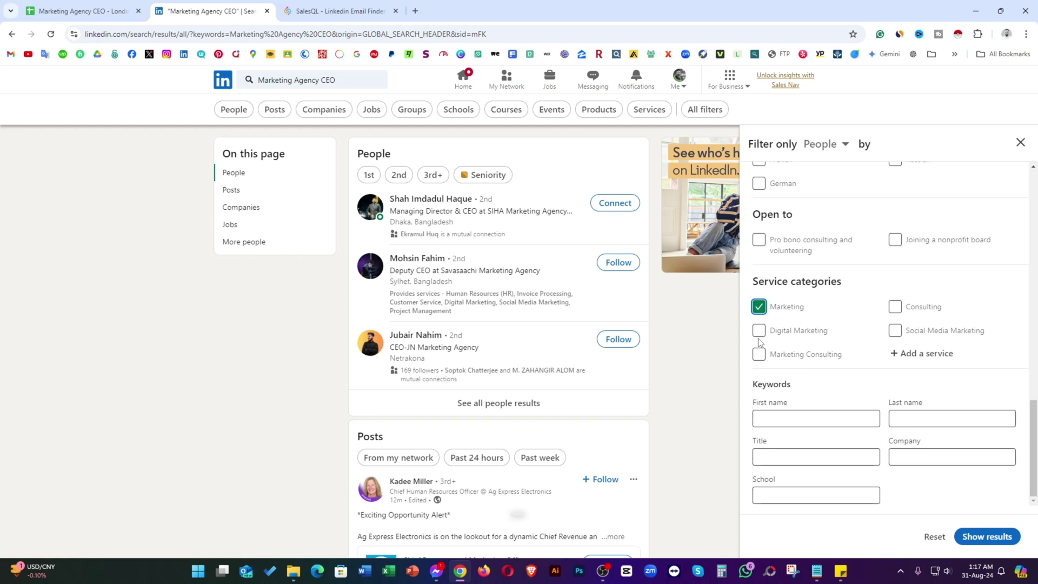
pyautogui.click(759, 330)
pyautogui.click(759, 354)
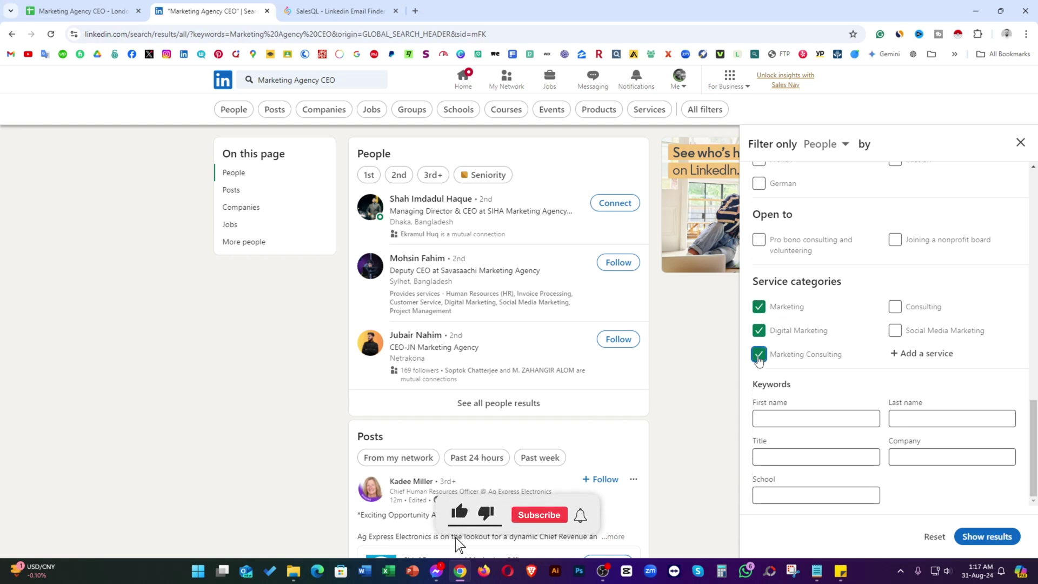
pyautogui.click(985, 535)
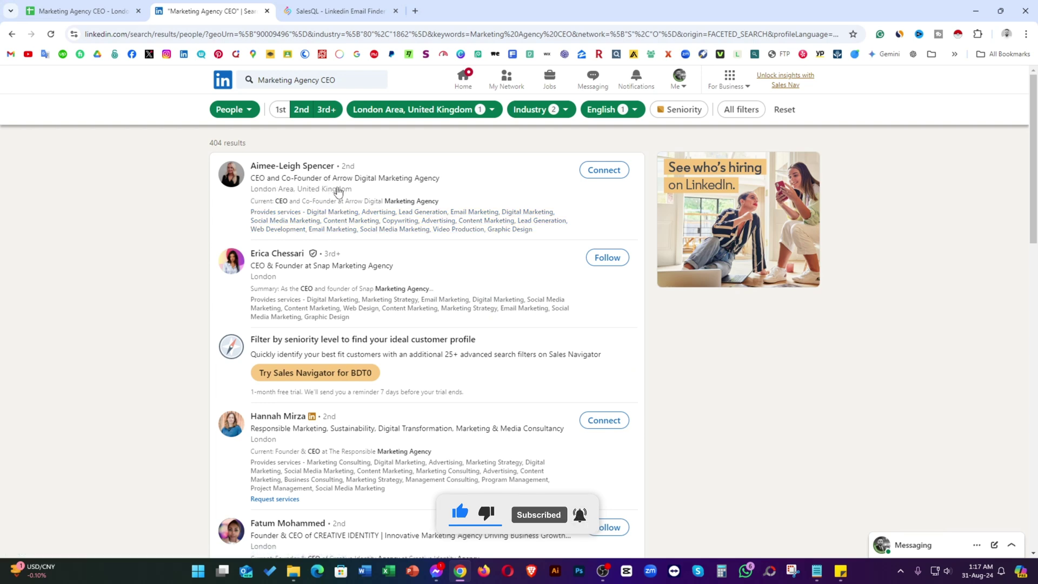
# - Open the top Marketing Agency CEO result's profile in a new tab
pyautogui.scroll(-3, 463, 228)
pyautogui.scroll(-12, 463, 228)
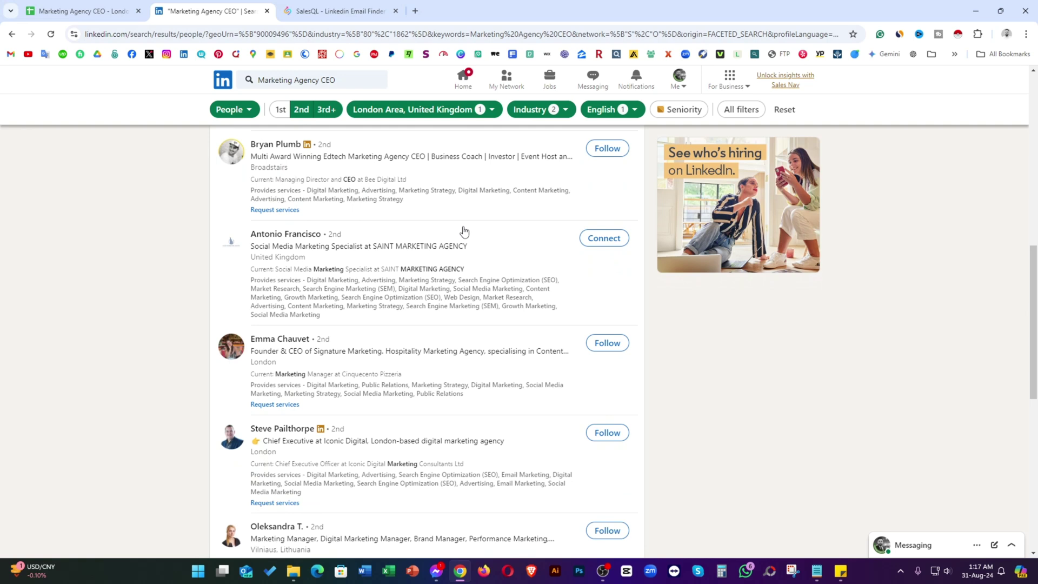
pyautogui.scroll(-2, 462, 236)
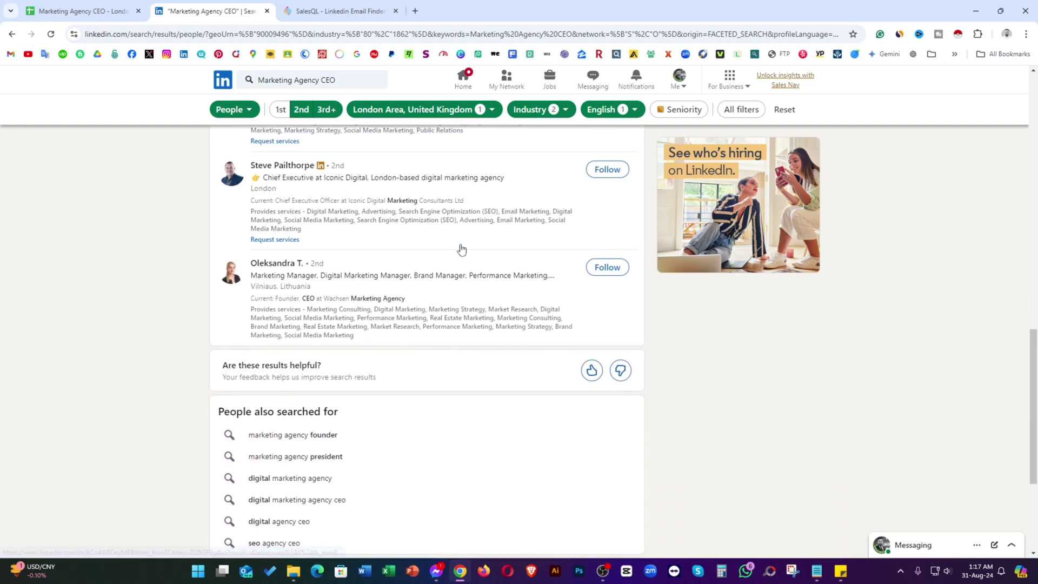
pyautogui.scroll(15, 435, 262)
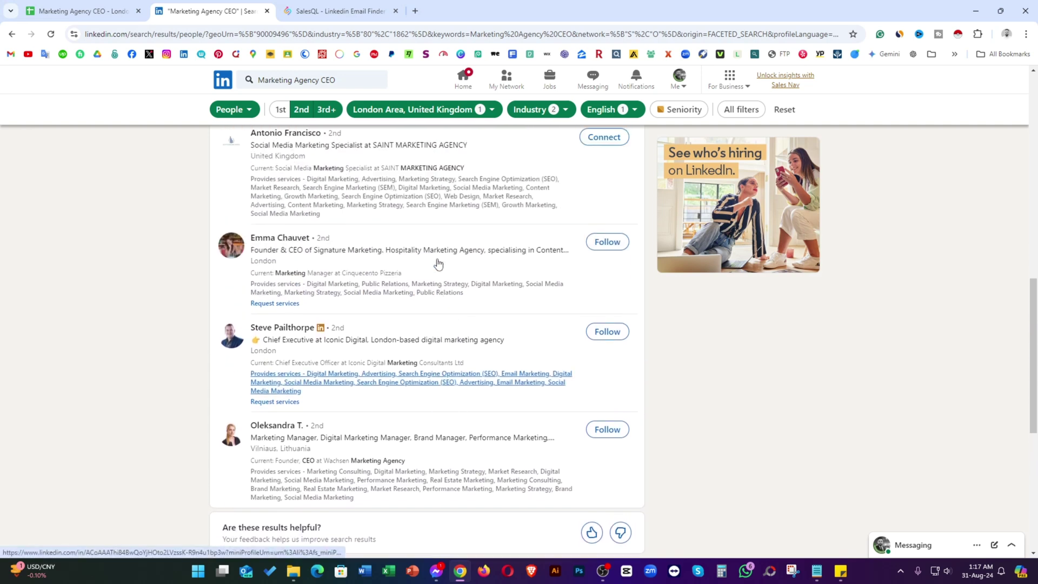
pyautogui.rightClick(313, 175)
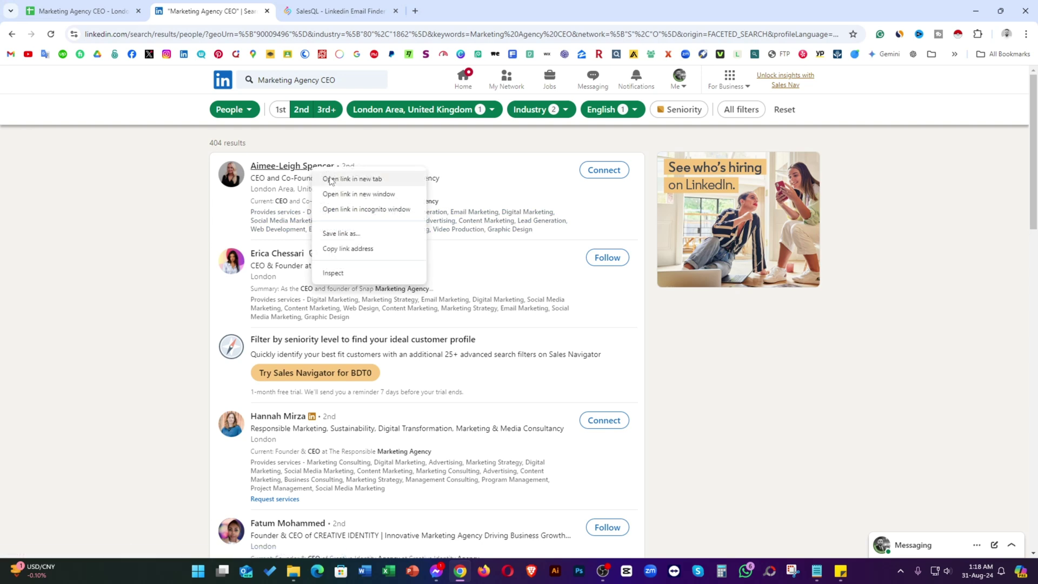
pyautogui.click(346, 182)
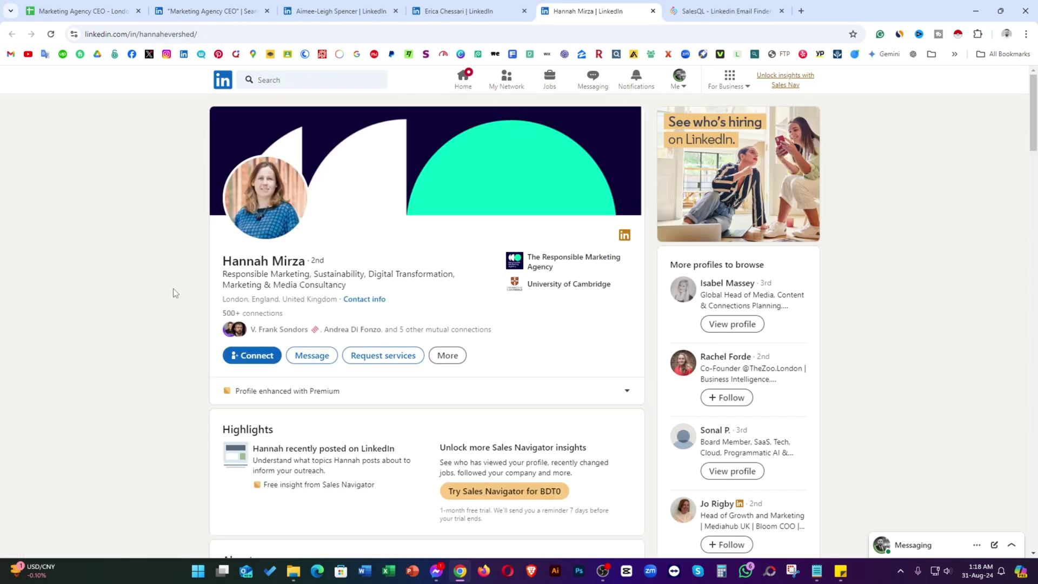
pyautogui.scroll(-4, 173, 293)
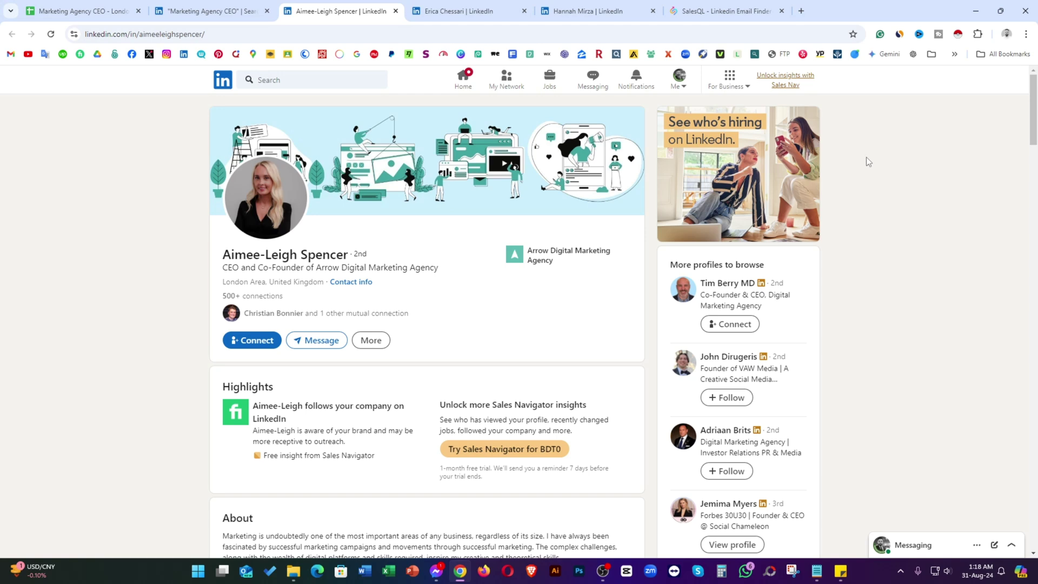
# - Visit the SalesQL site, view the free sign-up page, then log in to the existing account
pyautogui.click(724, 11)
pyautogui.click(264, 35)
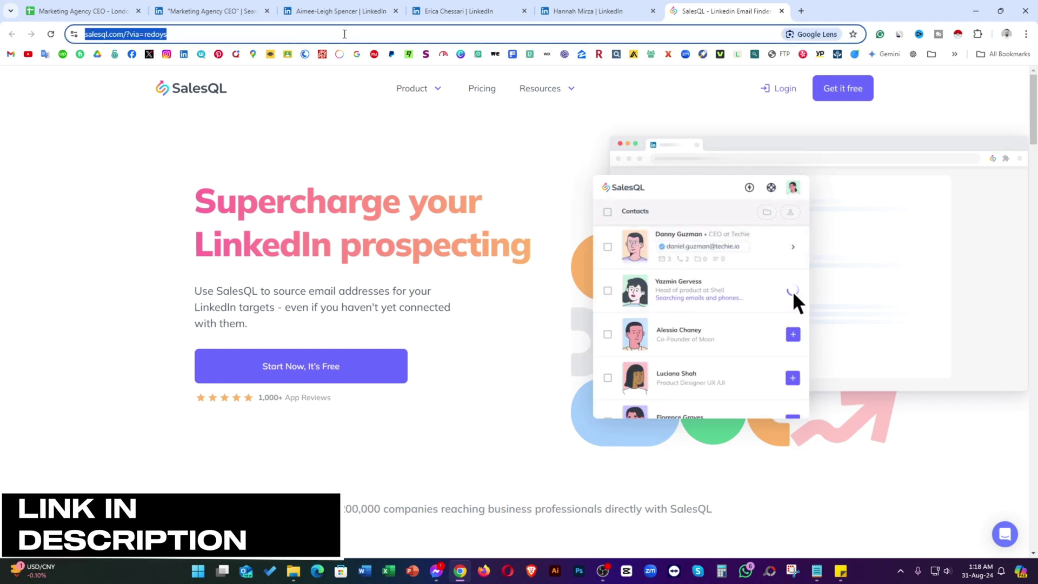
pyautogui.click(114, 225)
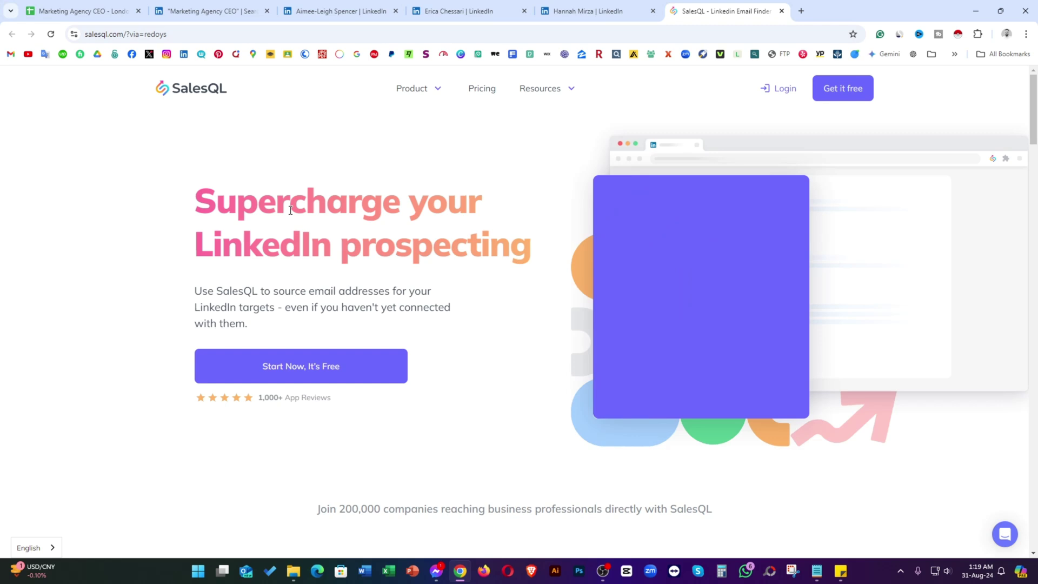
pyautogui.scroll(-1, 346, 227)
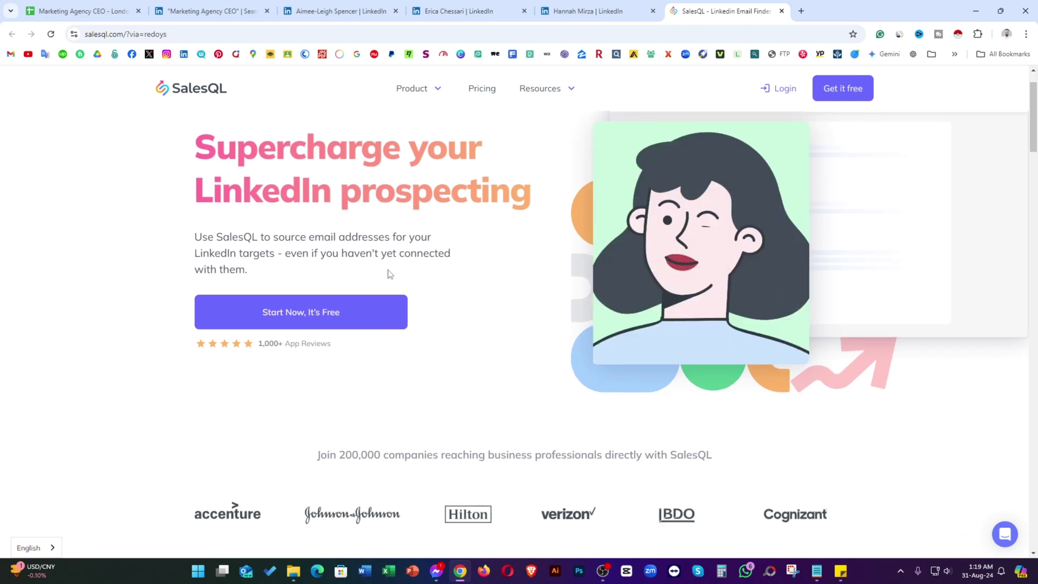
pyautogui.click(323, 317)
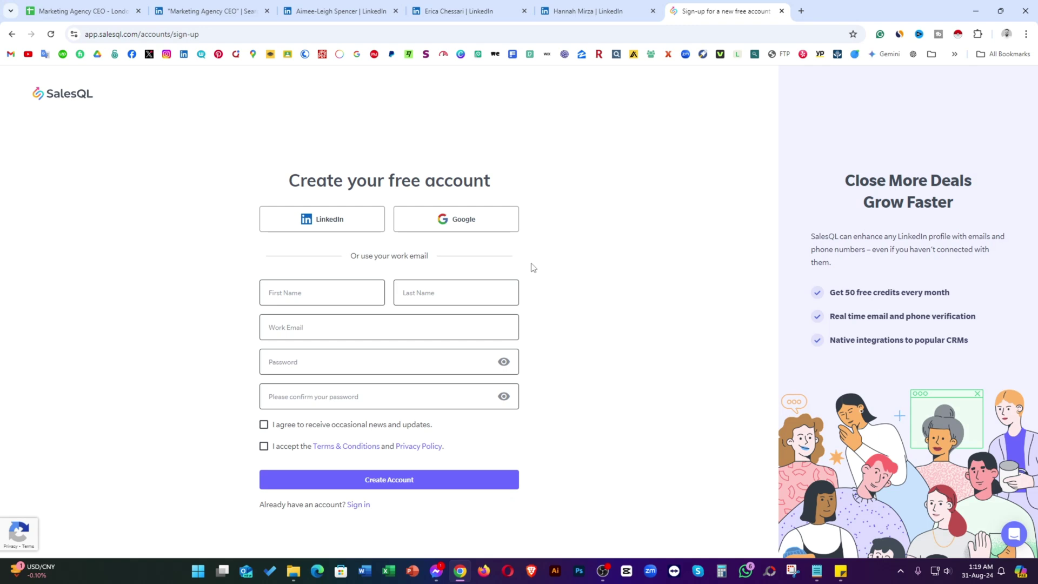
pyautogui.click(13, 35)
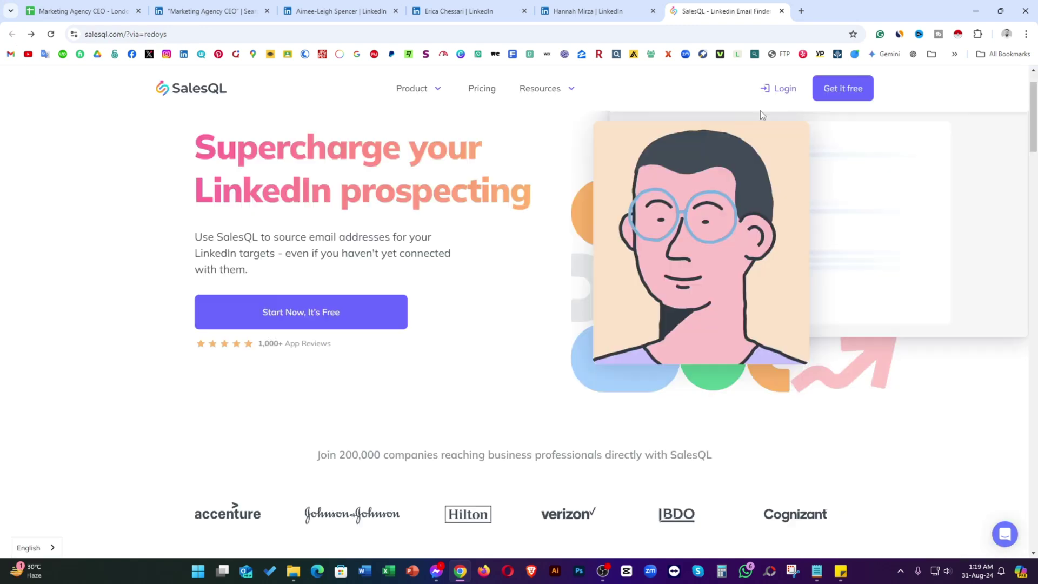
pyautogui.click(780, 90)
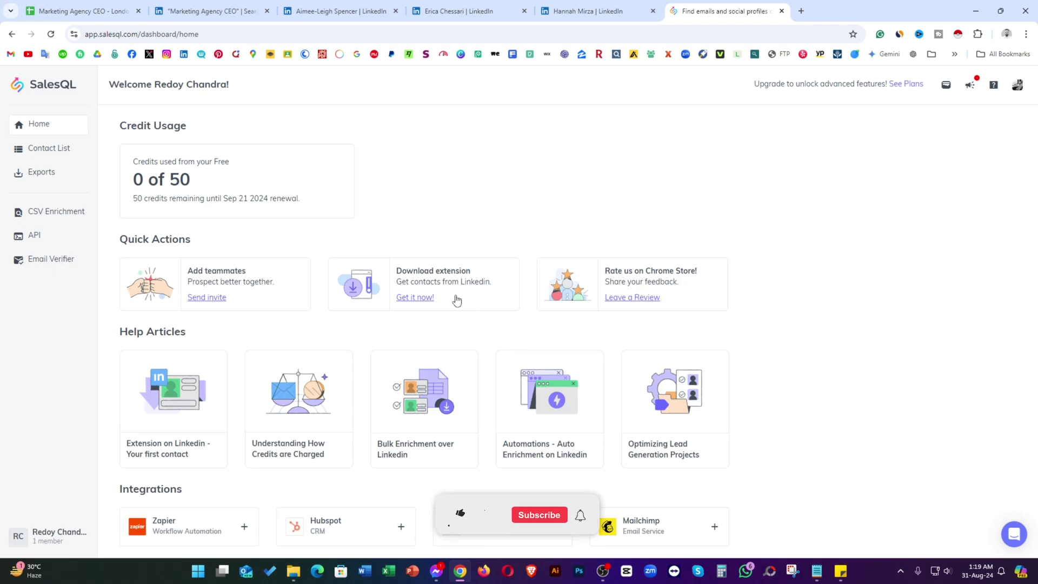
# - Install the SalesQL - B2B Email Finder extension from the Chrome Web Store and pin it to the toolbar
pyautogui.click(422, 299)
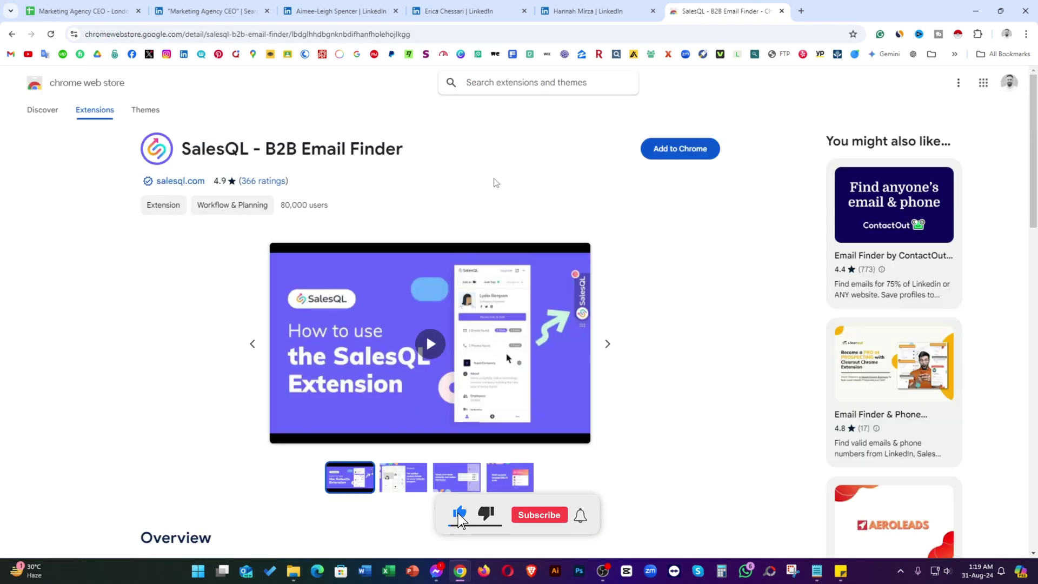
pyautogui.click(676, 151)
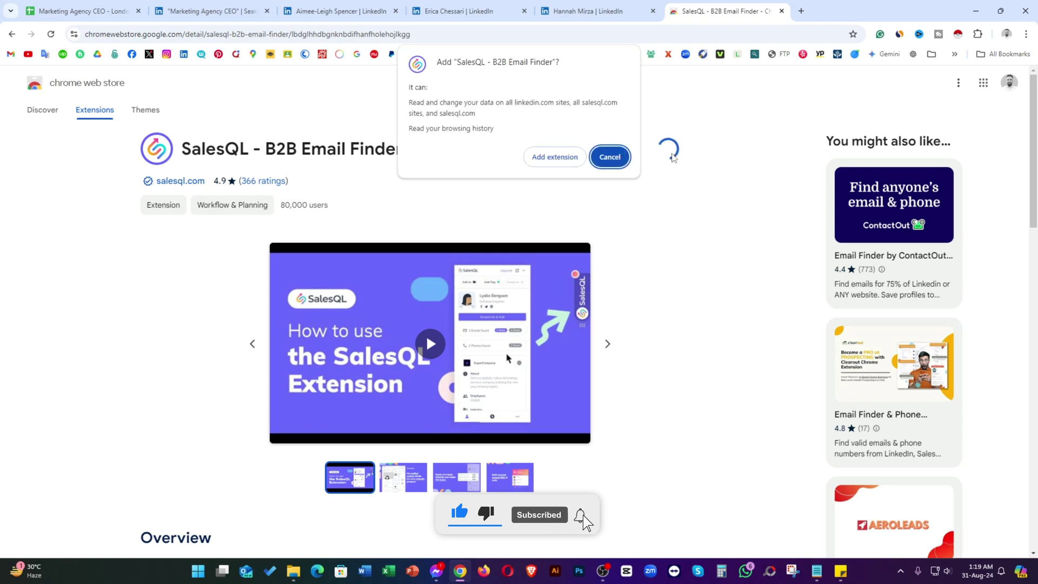
pyautogui.click(553, 157)
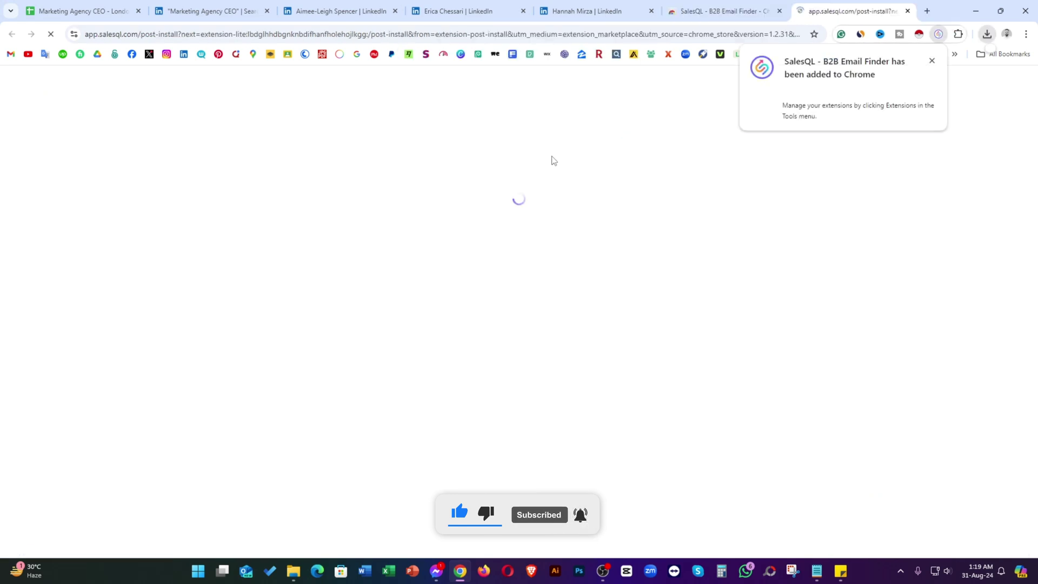
pyautogui.click(958, 34)
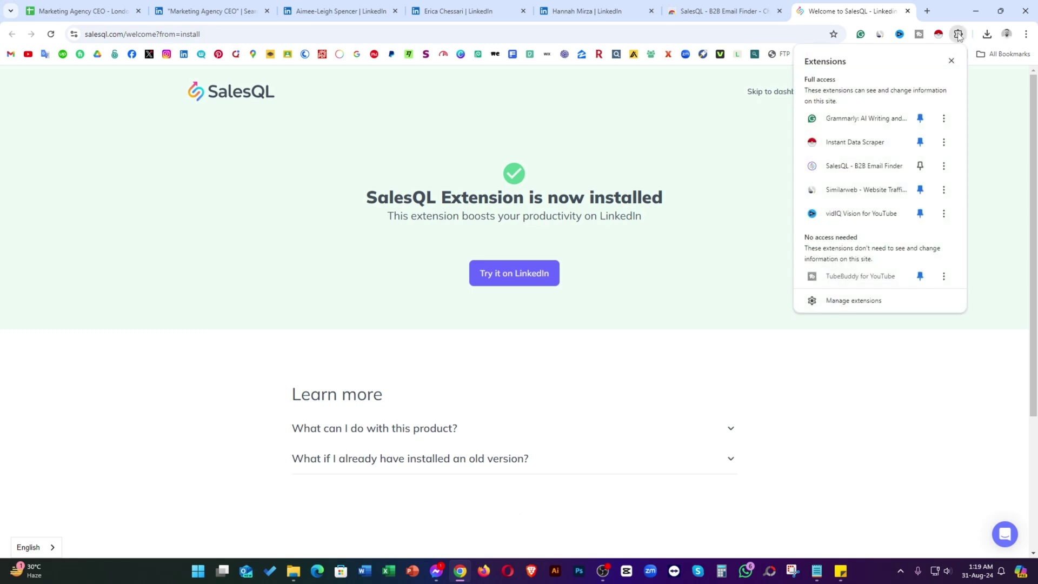
pyautogui.click(921, 167)
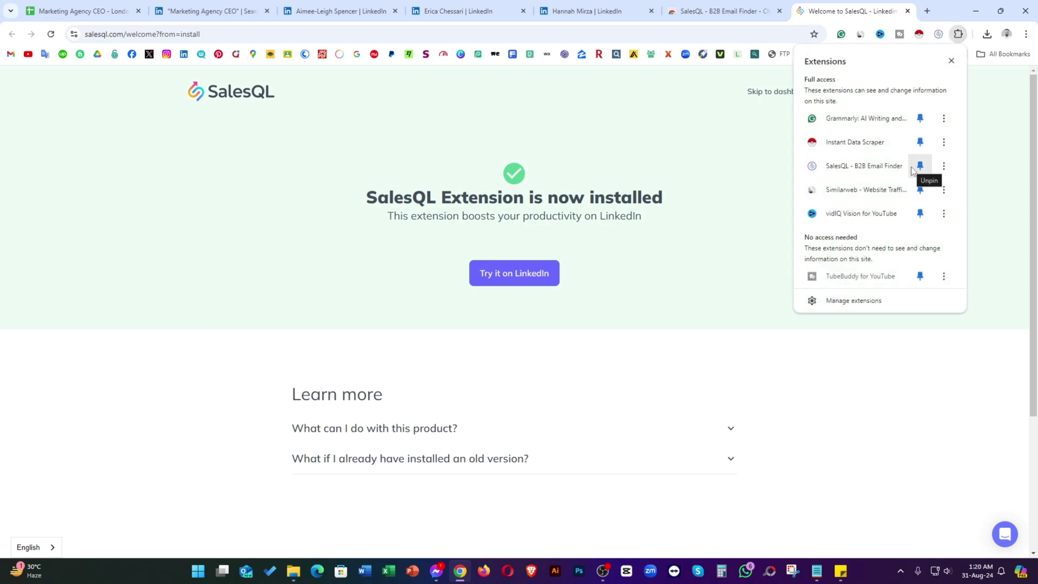
pyautogui.click(789, 155)
pyautogui.click(938, 34)
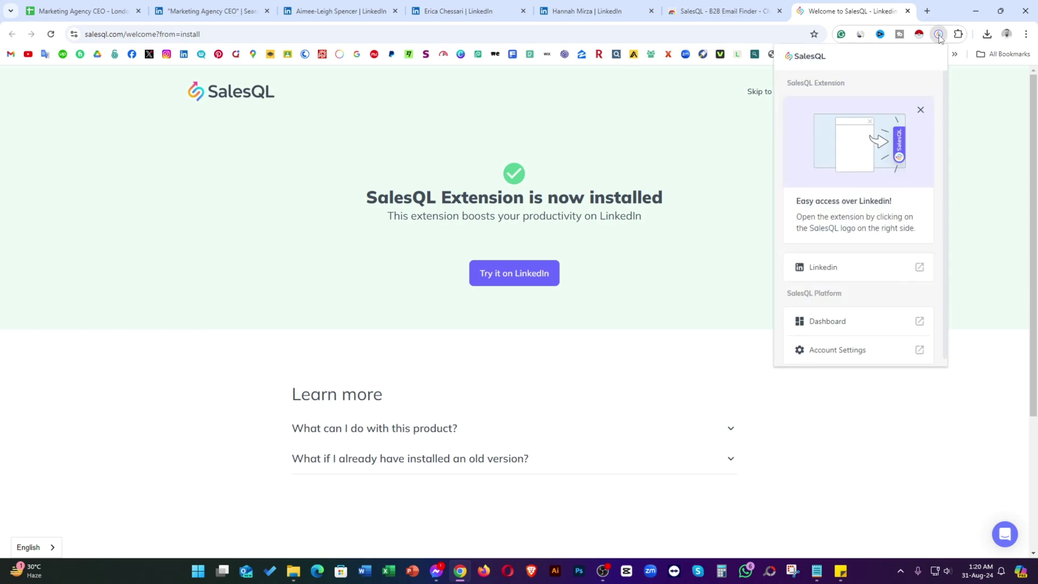
# - Accept SalesQL's terms, reload the Snap Marketing Agency CEO's profile, and reveal and save her email
pyautogui.click(839, 270)
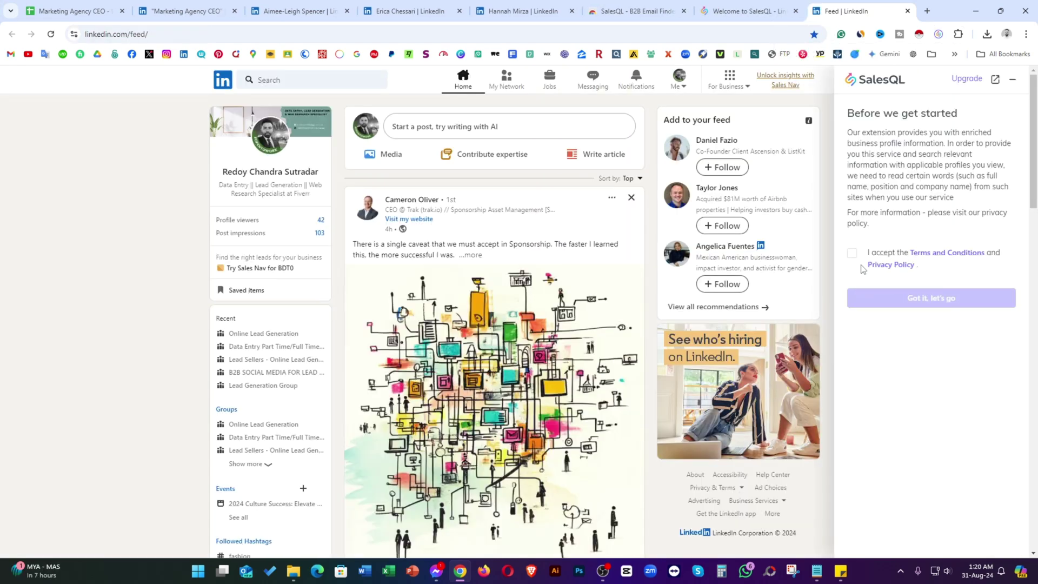
pyautogui.click(852, 254)
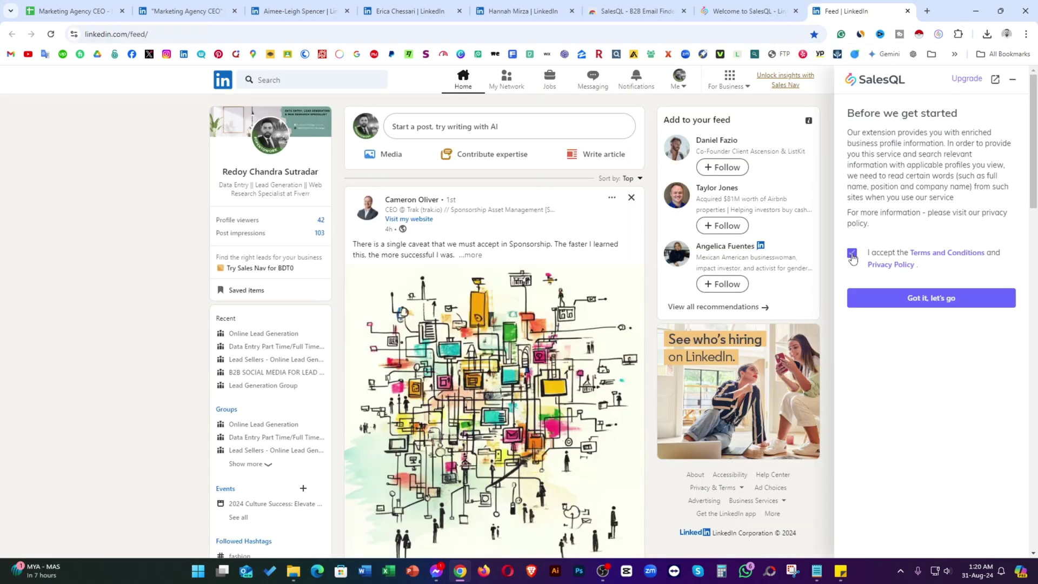
pyautogui.click(950, 299)
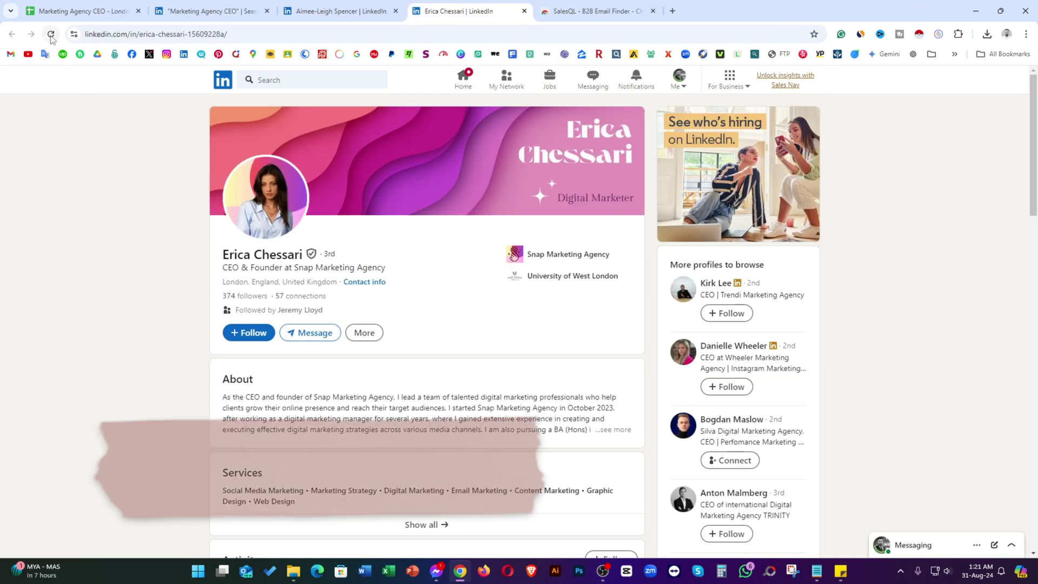
pyautogui.click(50, 34)
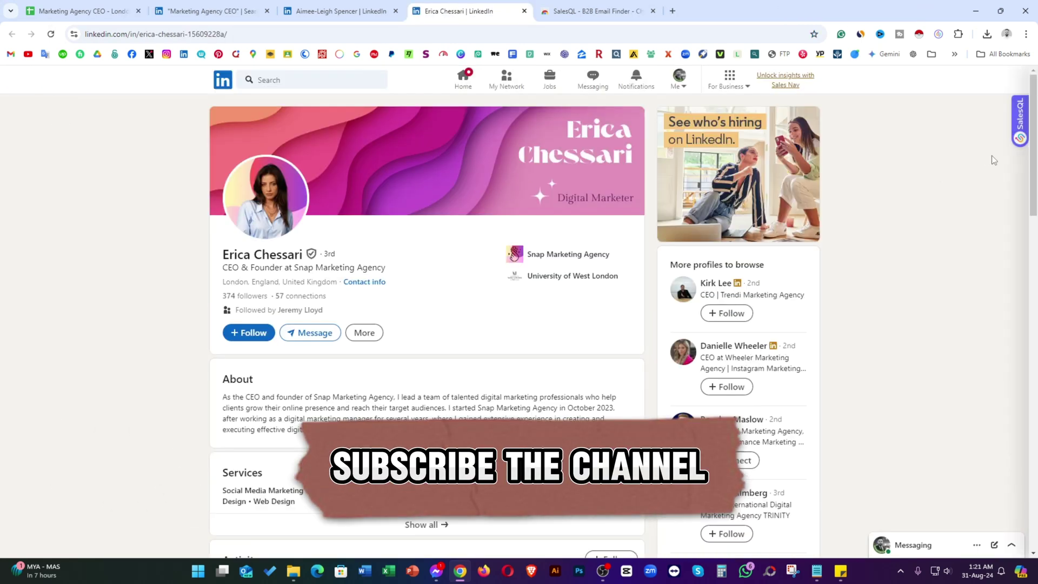
pyautogui.click(1021, 122)
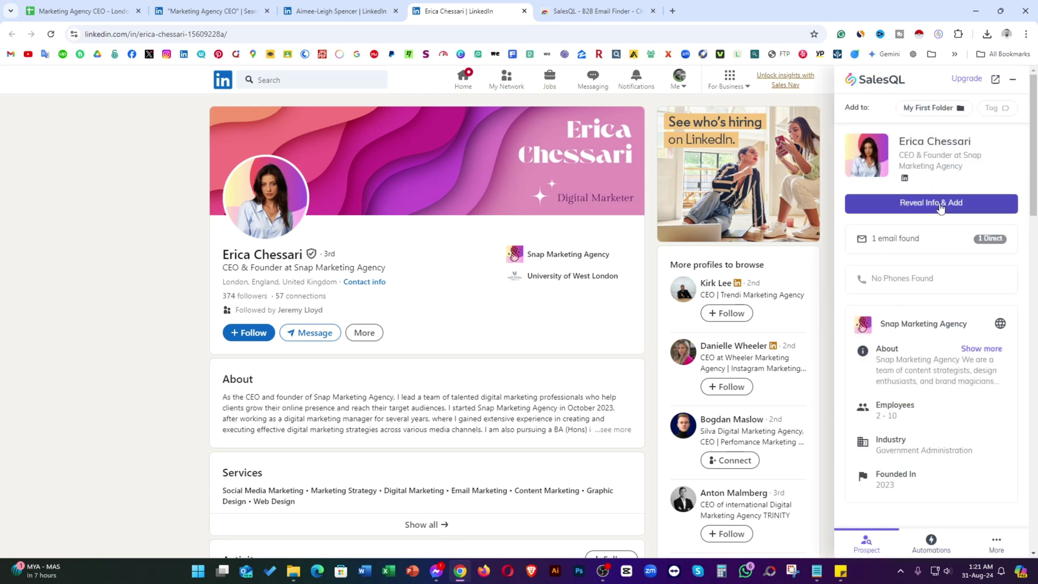
pyautogui.click(940, 205)
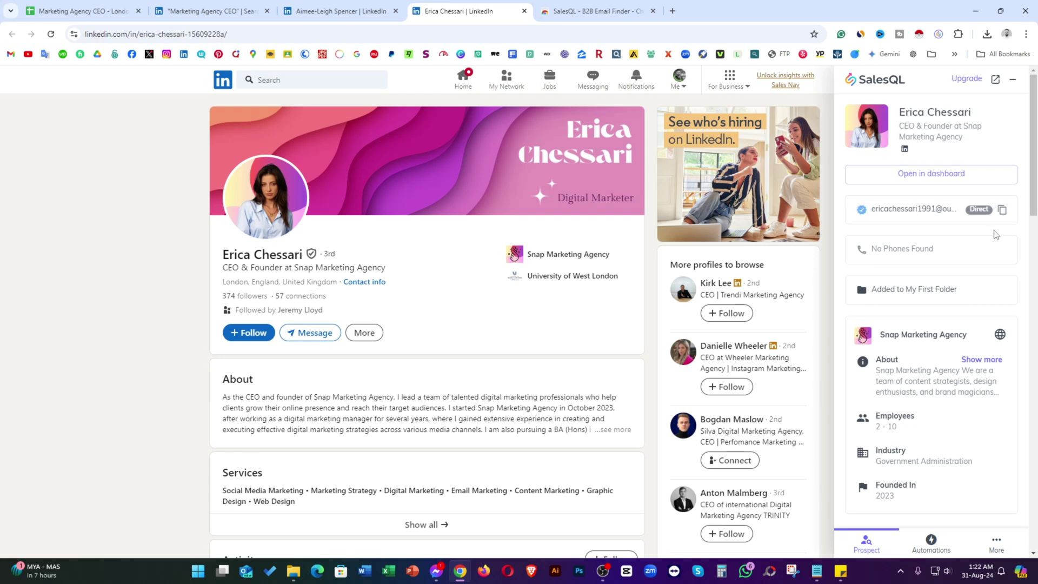
# - Paste the CEO's revealed personal email into cell D2 of the lead sheet
pyautogui.click(1001, 210)
pyautogui.click(81, 10)
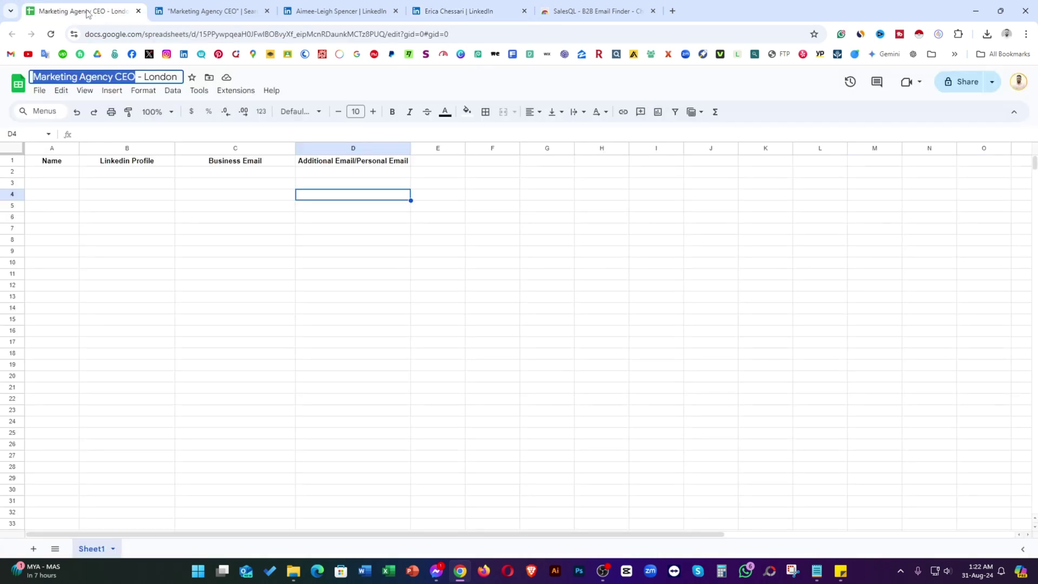
pyautogui.click(238, 171)
pyautogui.hotkey('ctrl', 'v')
pyautogui.press('Escape')
pyautogui.press('Right')
pyautogui.hotkey('ctrl', 'v')
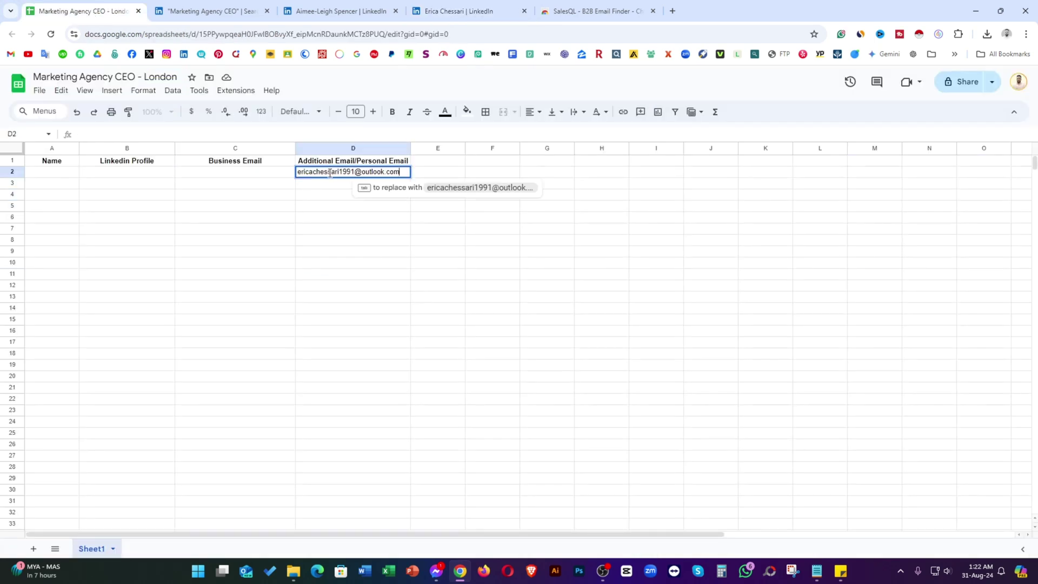
pyautogui.click(344, 222)
# - Add the CEO's LinkedIn profile link to B2 and her name to A2
pyautogui.hotkey('ctrl', '4')
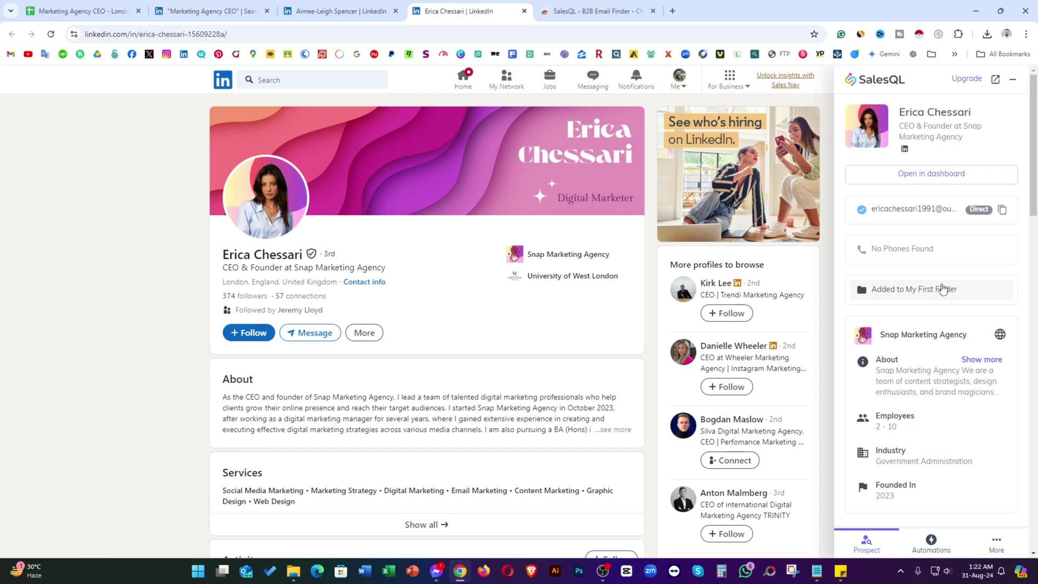
pyautogui.scroll(-3, 931, 270)
pyautogui.scroll(-2, 906, 367)
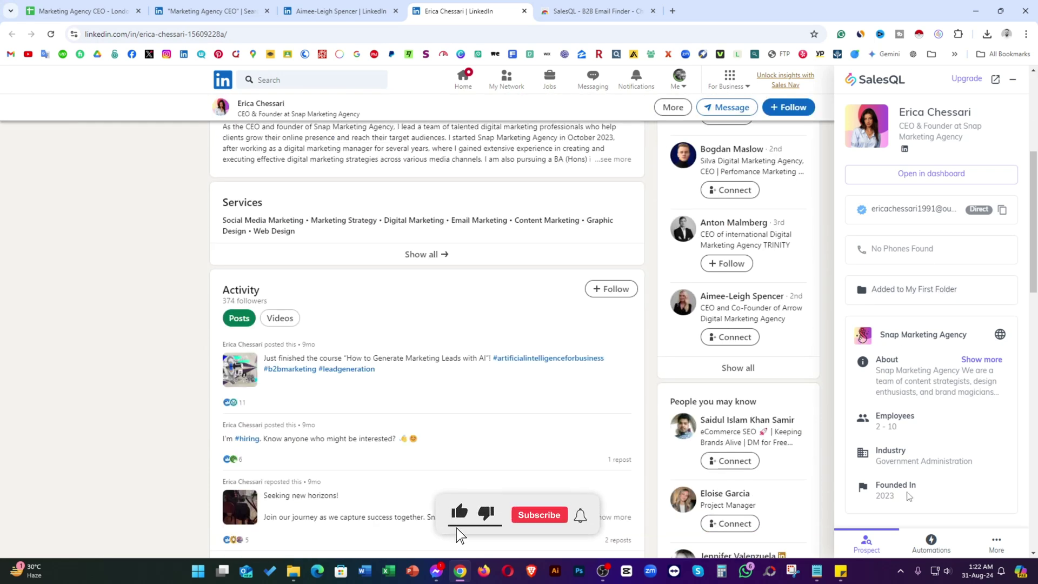
pyautogui.scroll(5, 919, 460)
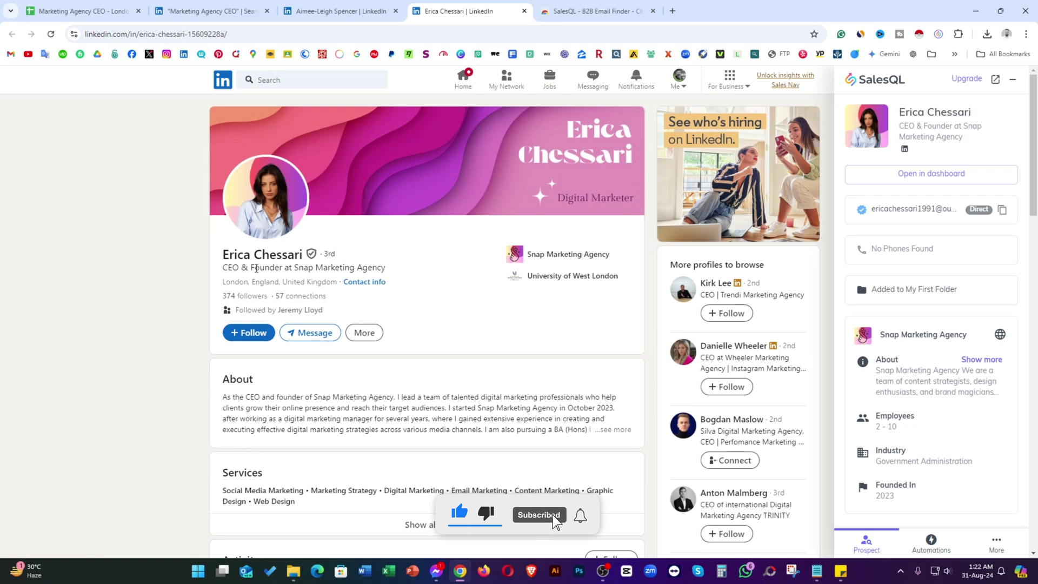
pyautogui.click(289, 35)
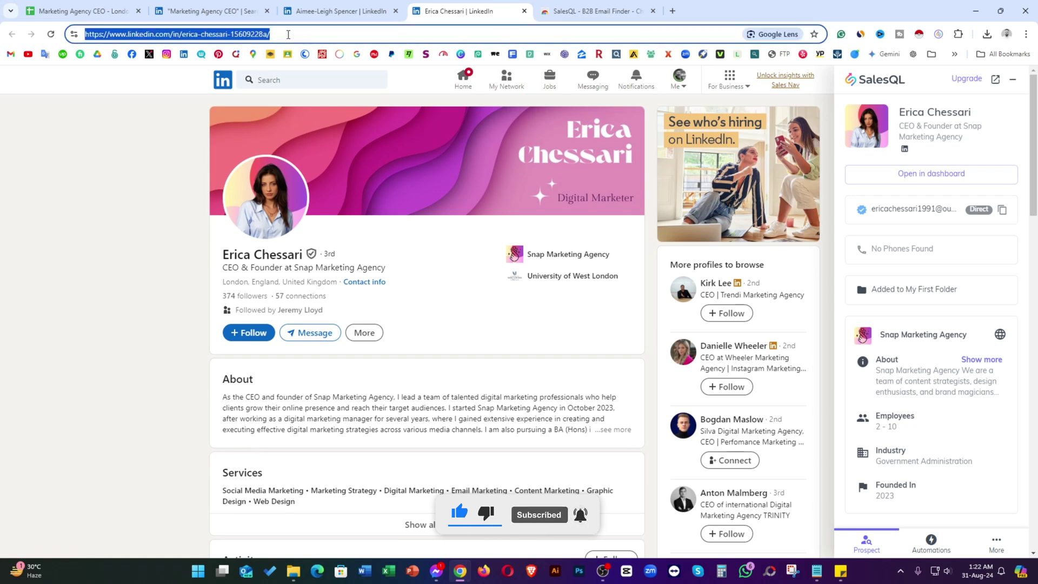
pyautogui.click(81, 11)
pyautogui.click(459, 11)
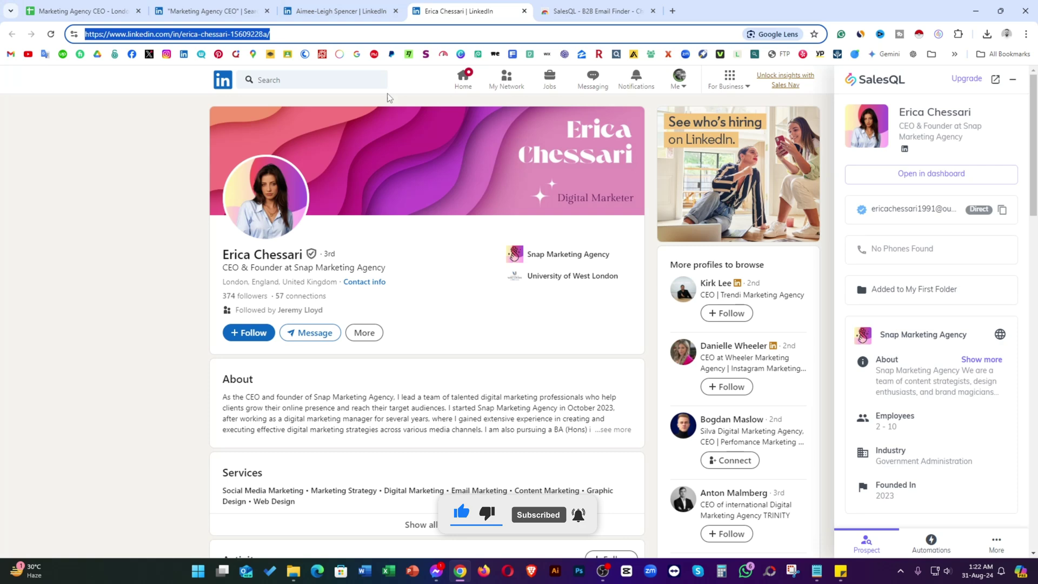
pyautogui.tripleClick(260, 255)
pyautogui.click(81, 11)
pyautogui.click(452, 287)
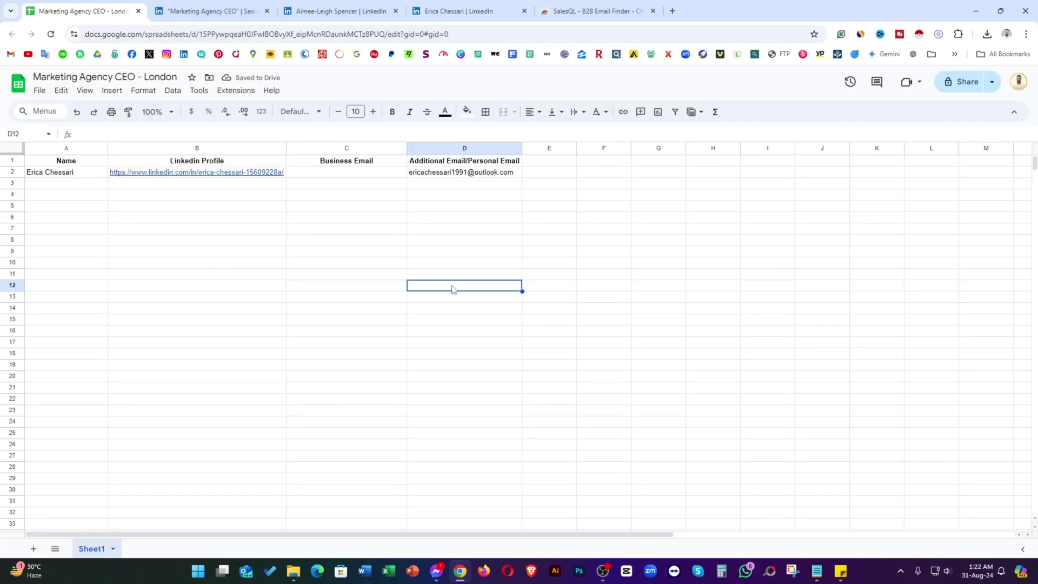
# - Reveal and save the Arrow Digital Marketing Agency CEO's two emails with SalesQL
pyautogui.click(524, 11)
pyautogui.click(357, 13)
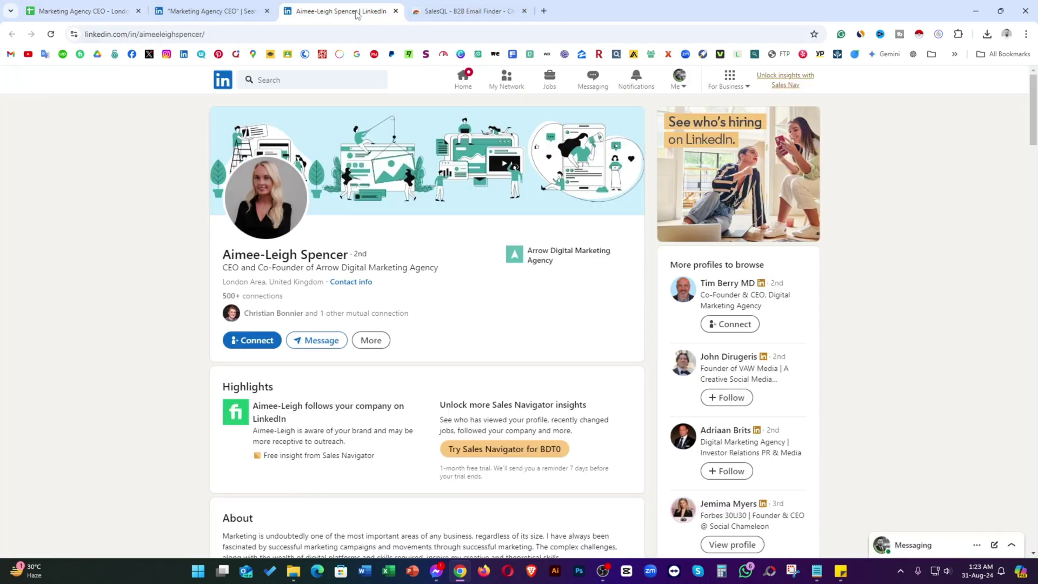
pyautogui.click(50, 35)
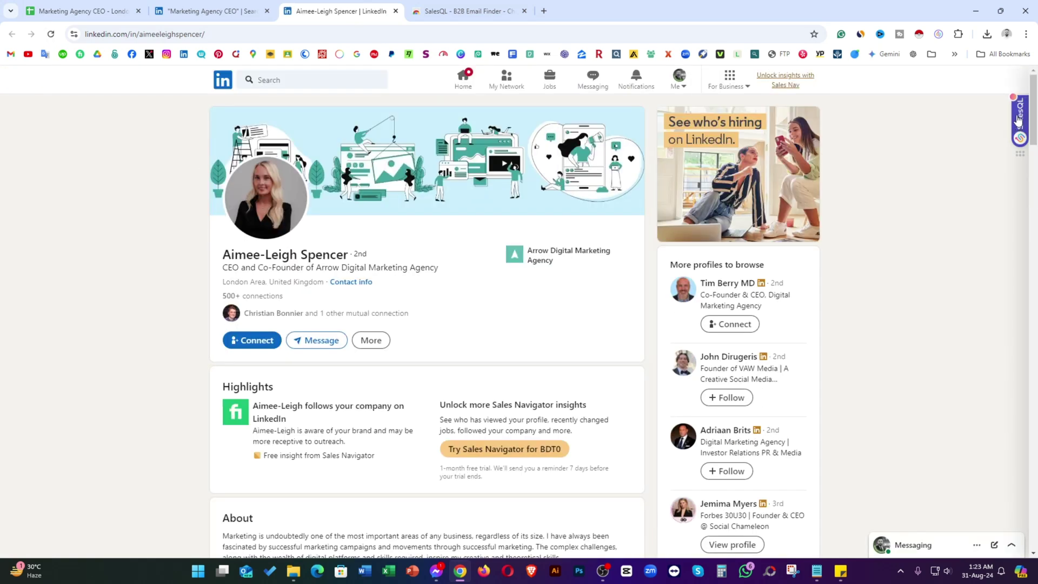
pyautogui.click(1018, 120)
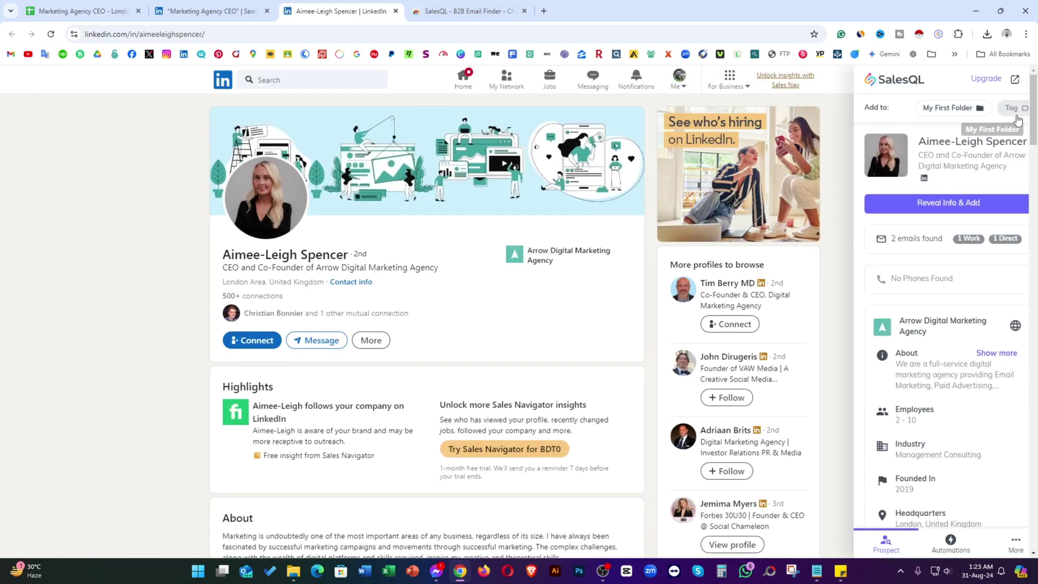
pyautogui.click(919, 214)
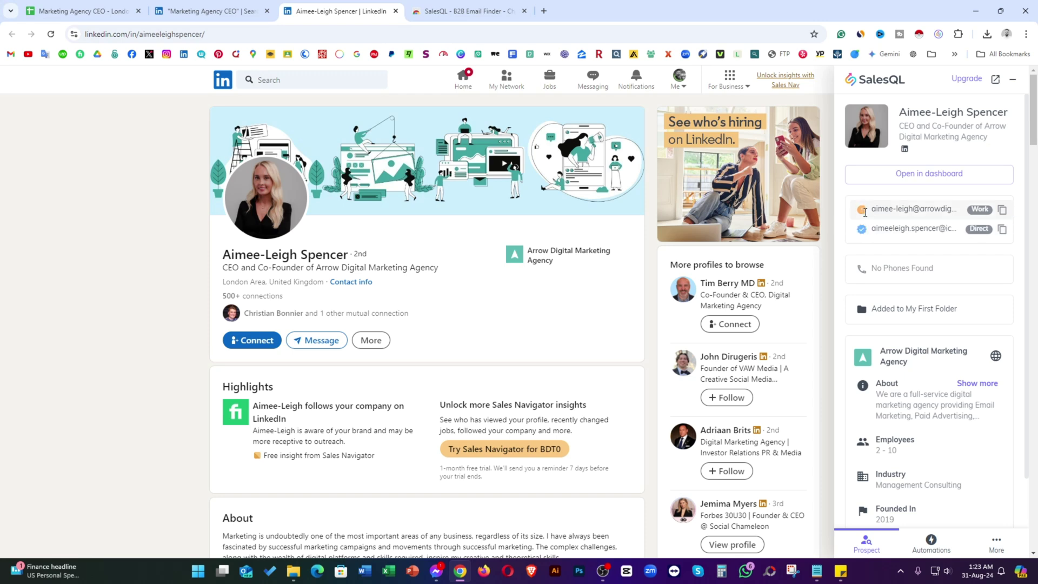
# - Paste the CEO's work email into cell D3 of the lead sheet
pyautogui.click(1002, 230)
pyautogui.hotkey('ctrl', '1')
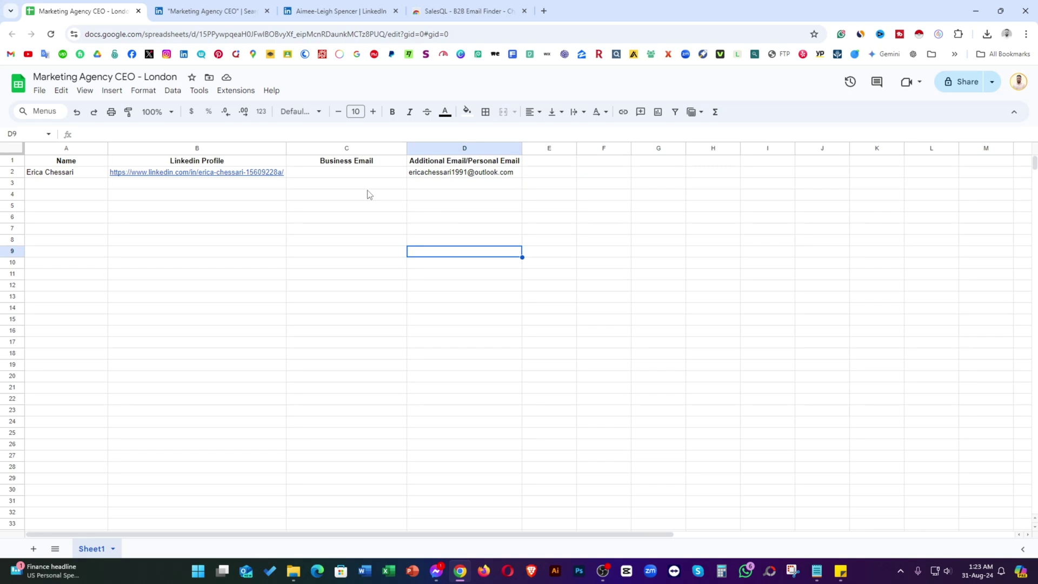
pyautogui.click(366, 190)
pyautogui.click(370, 7)
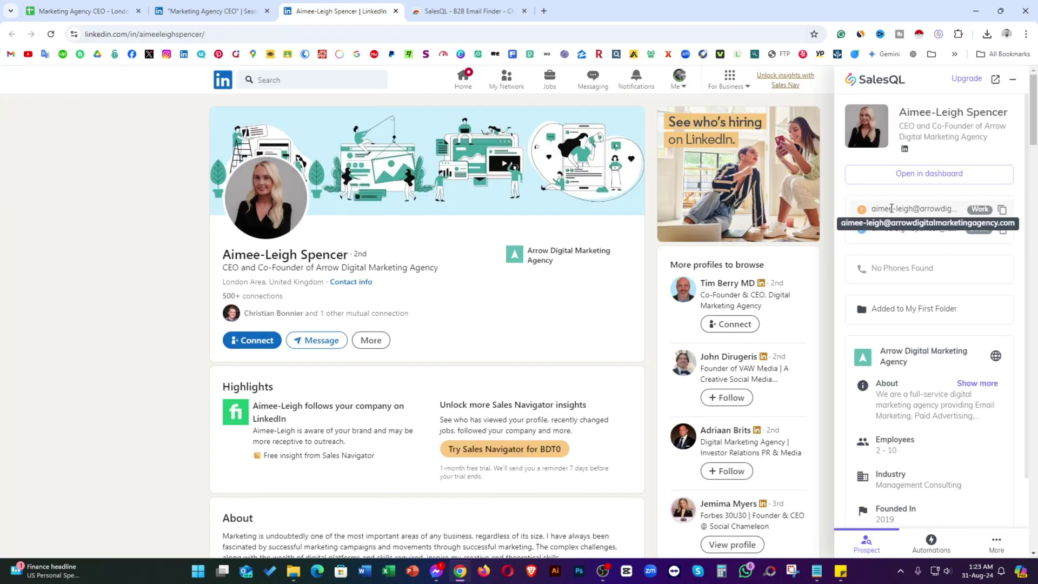
pyautogui.click(115, 6)
pyautogui.click(429, 184)
pyautogui.hotkey('ctrl', 'v')
pyautogui.click(674, 230)
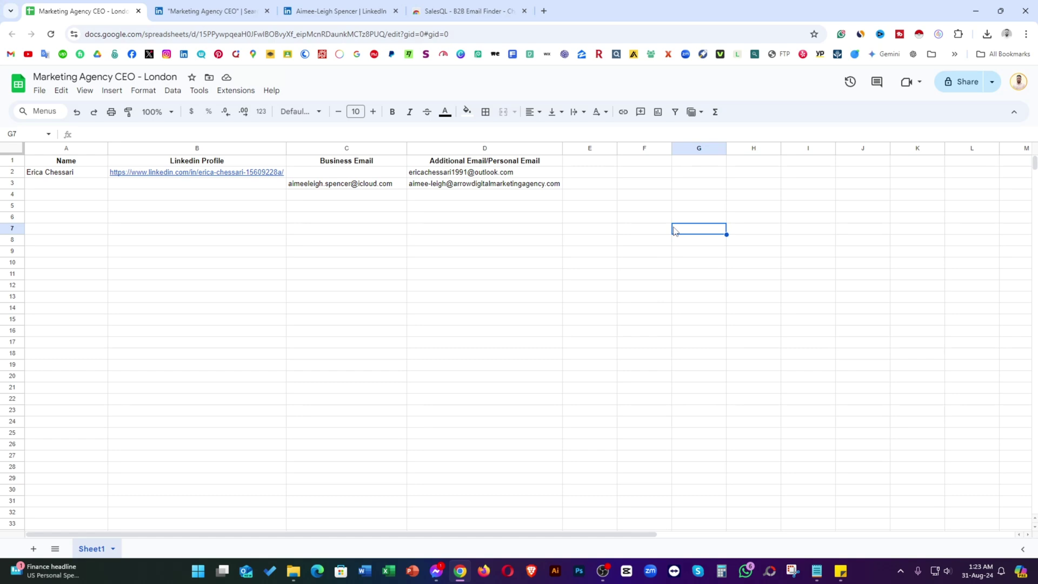
# - Copy the CEO's name from the profile into cell A3
pyautogui.click(347, 10)
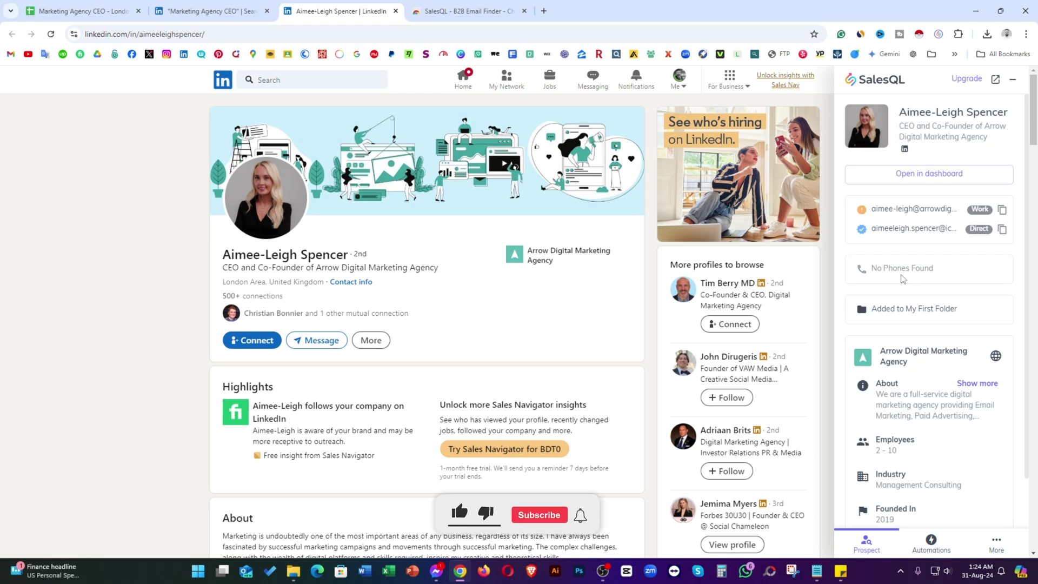
pyautogui.scroll(-1, 892, 297)
pyautogui.scroll(1, 887, 336)
pyautogui.scroll(-1, 881, 378)
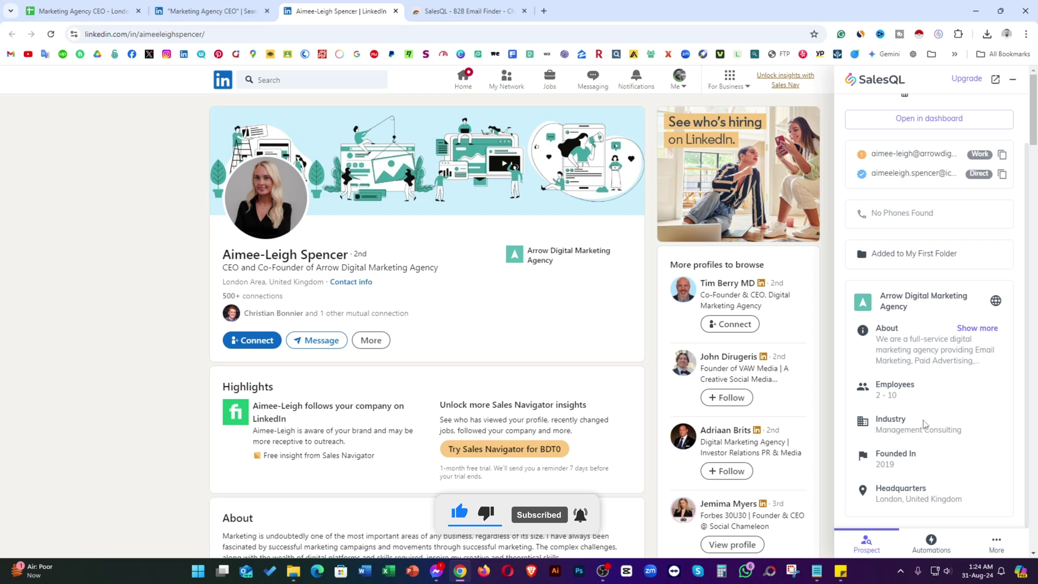
pyautogui.scroll(1, 924, 425)
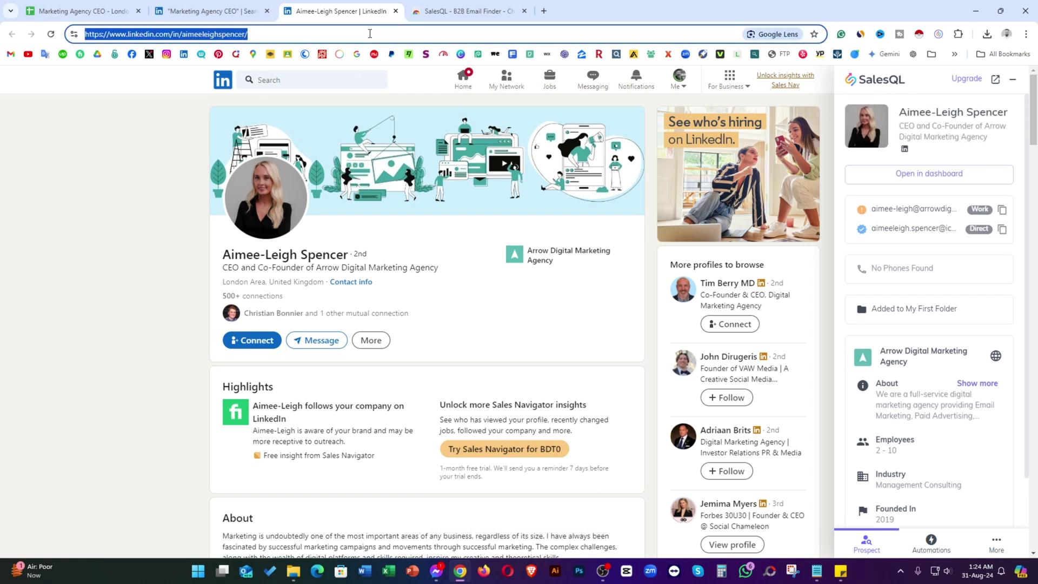
pyautogui.click(108, 8)
pyautogui.hotkey('ctrl', '3')
pyautogui.moveTo(222, 254); pyautogui.dragTo(348, 255)
pyautogui.hotkey('ctrl', 'c')
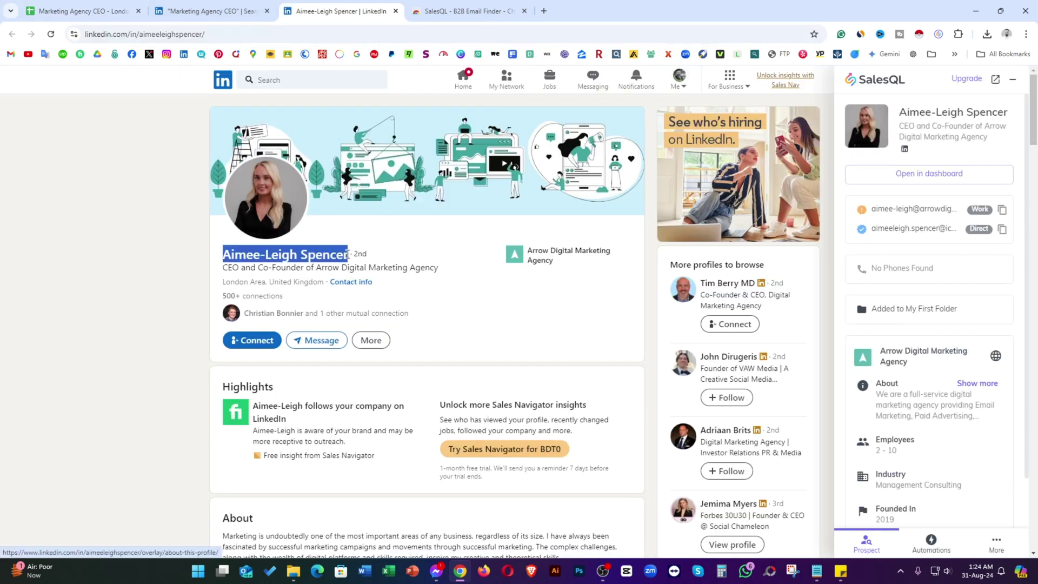
pyautogui.click(114, 10)
pyautogui.click(68, 184)
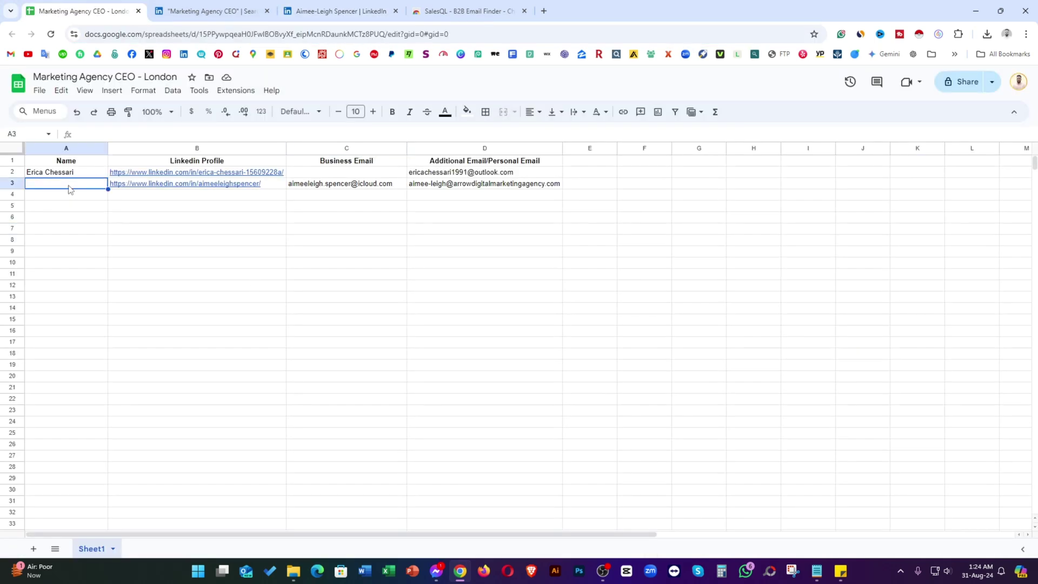
pyautogui.hotkey('ctrl', 'v')
pyautogui.click(164, 240)
# - Close the finished profile to return to the CEO search results
pyautogui.click(342, 5)
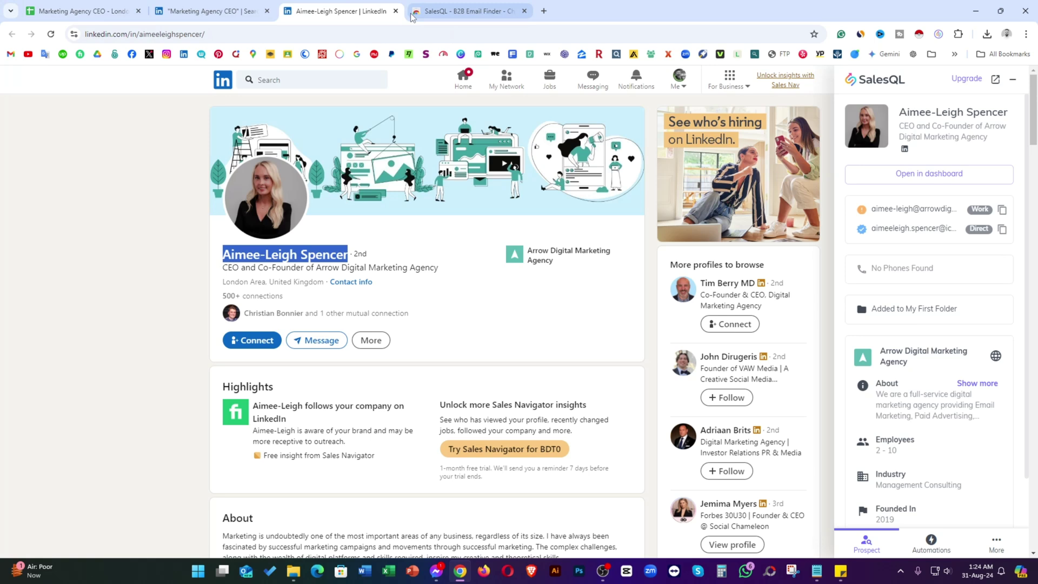
pyautogui.click(395, 11)
pyautogui.scroll(-1, 144, 273)
# - Open the next CEO's profile in a new tab and reveal her emails with SalesQL
pyautogui.rightClick(303, 307)
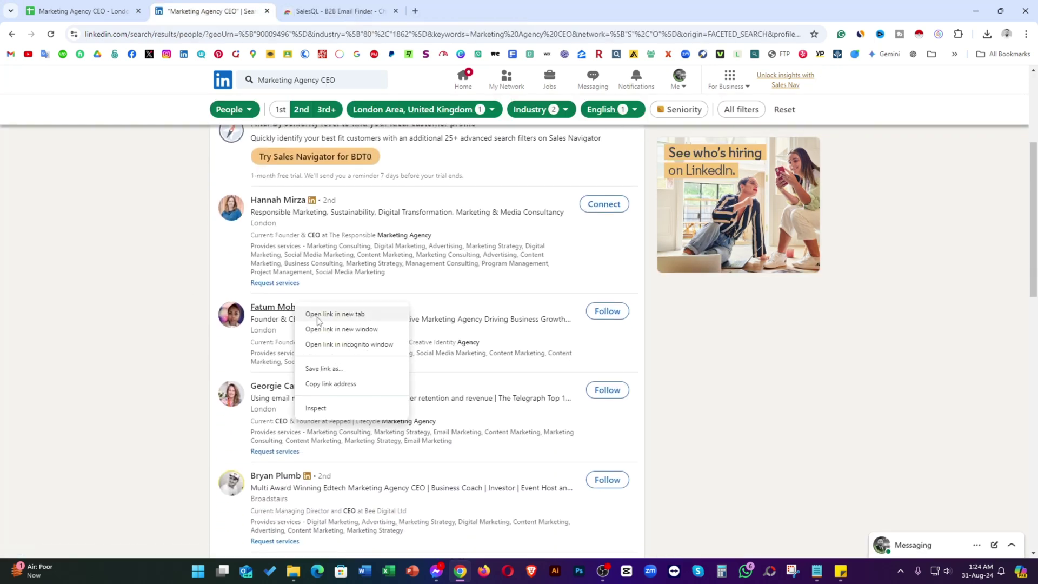
pyautogui.click(327, 314)
pyautogui.click(1021, 120)
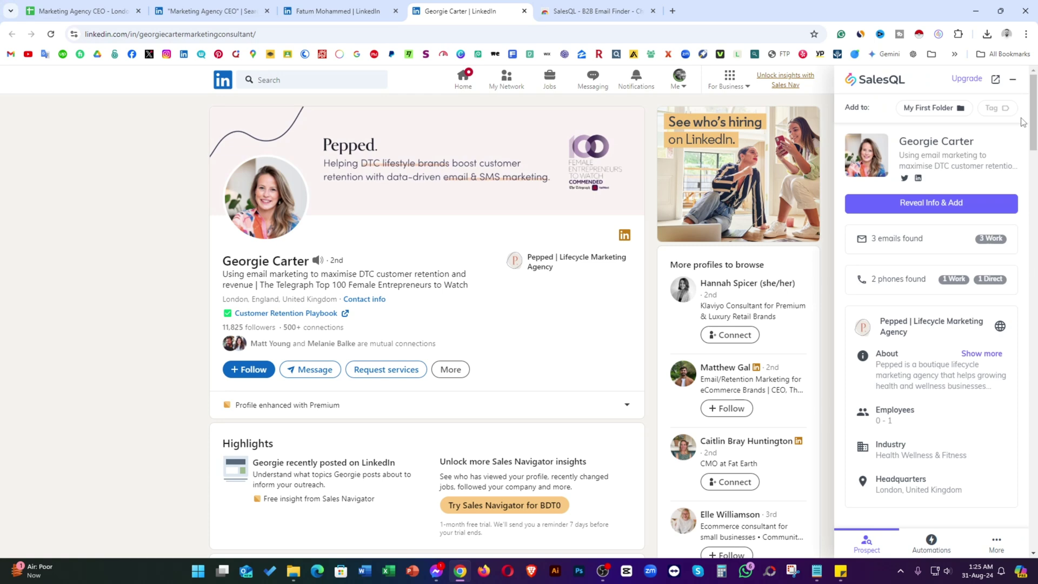
pyautogui.click(947, 207)
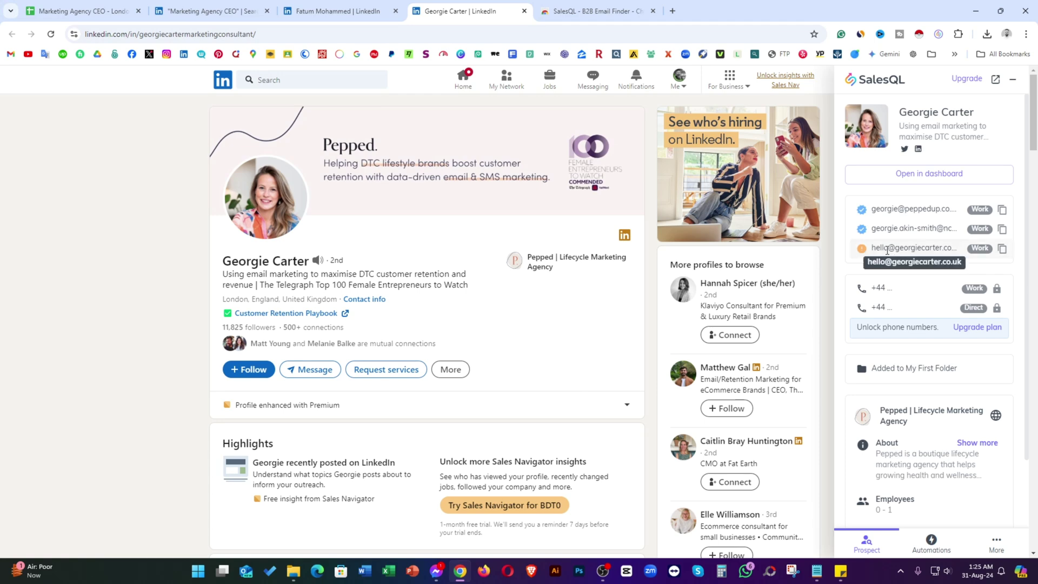
# - Paste the Pepped CEO's work email into cell C4
pyautogui.click(1001, 210)
pyautogui.click(81, 11)
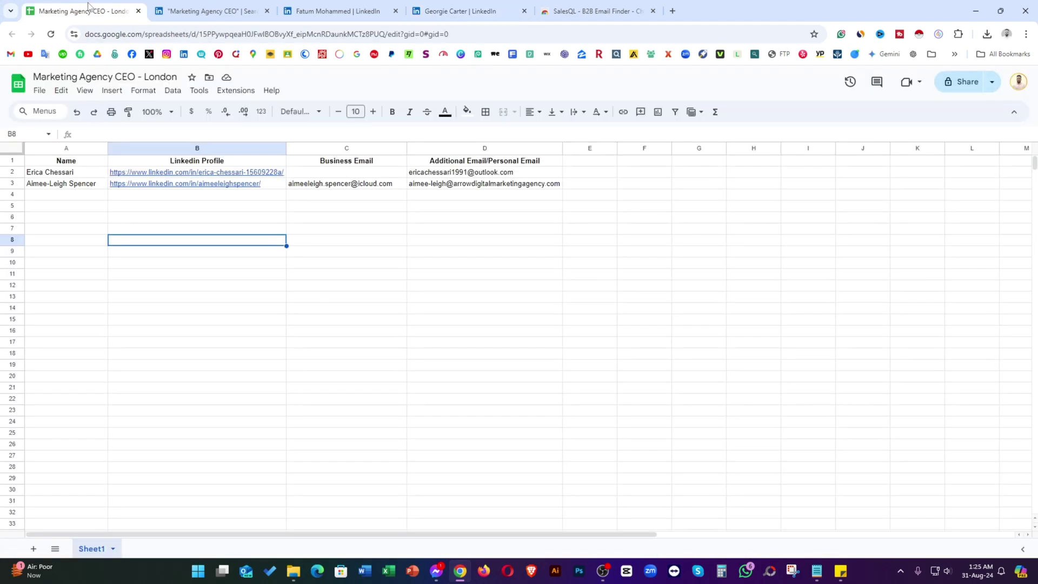
pyautogui.click(433, 309)
pyautogui.doubleClick(359, 194)
pyautogui.hotkey('ctrl', 'v')
pyautogui.click(484, 265)
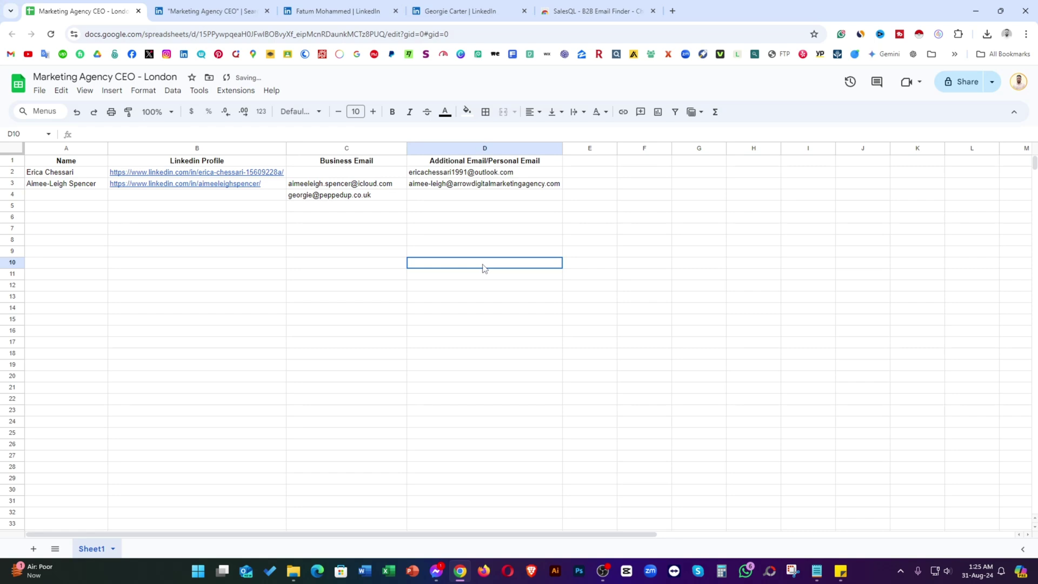
# - Copy the Pepped CEO's second revealed email from SalesQL
pyautogui.click(461, 11)
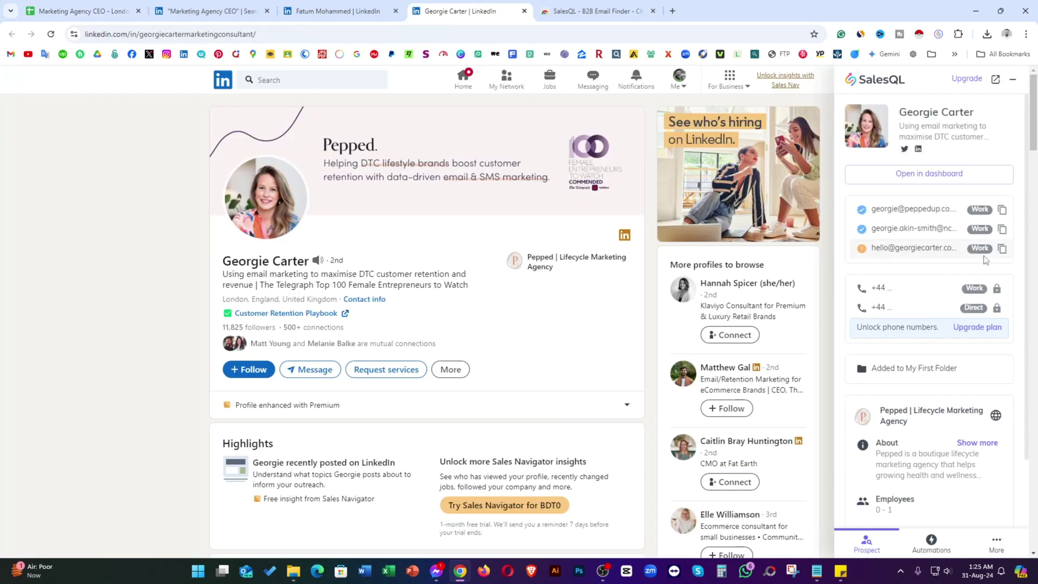
pyautogui.click(1001, 229)
pyautogui.click(81, 11)
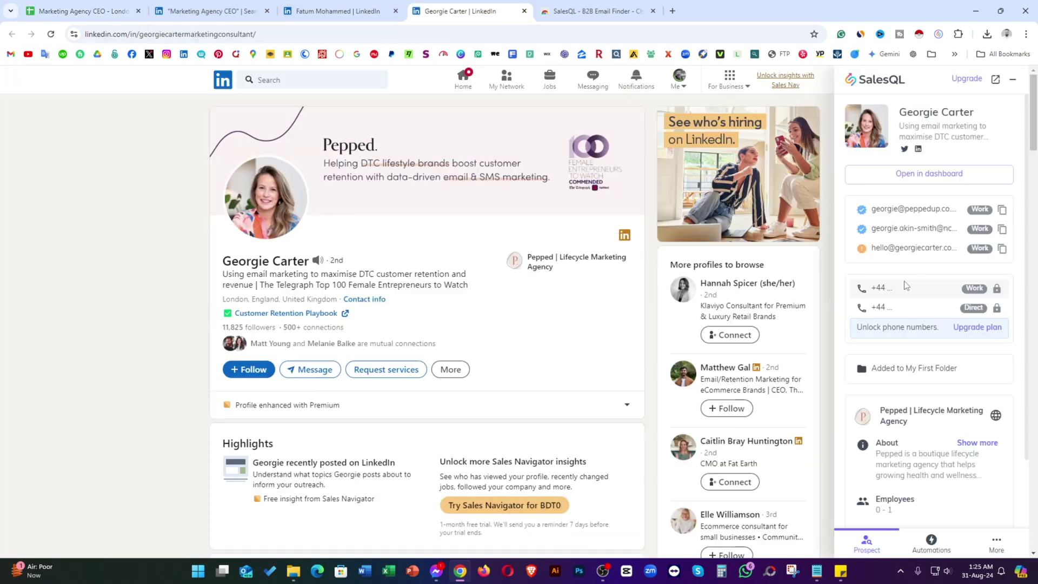
pyautogui.hotkey('ctrl', '4')
# - Reveal and copy the Creative Identity Agency founder's direct email, refreshing SalesQL after an error
pyautogui.click(524, 10)
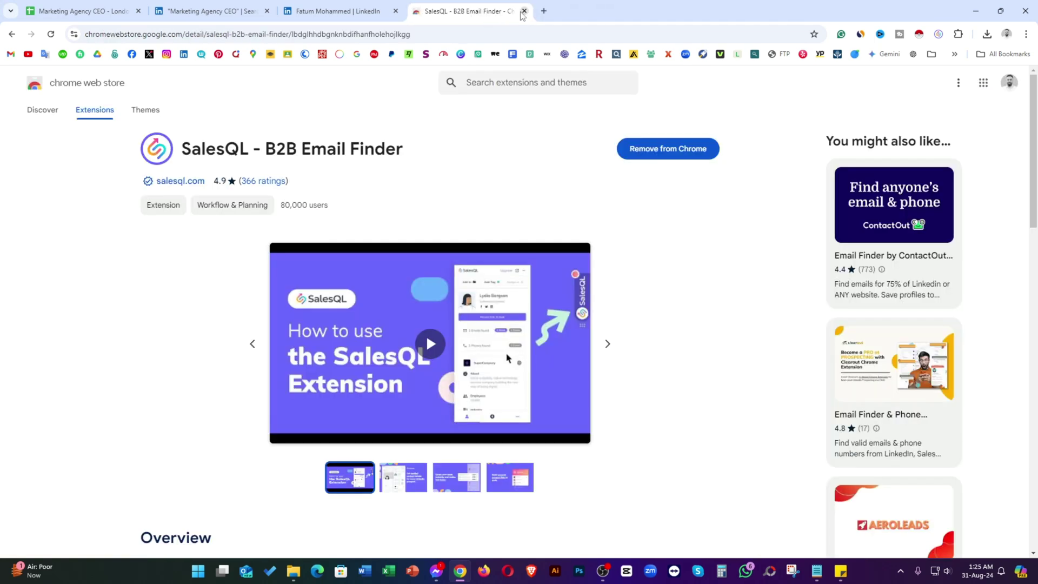
pyautogui.click(360, 4)
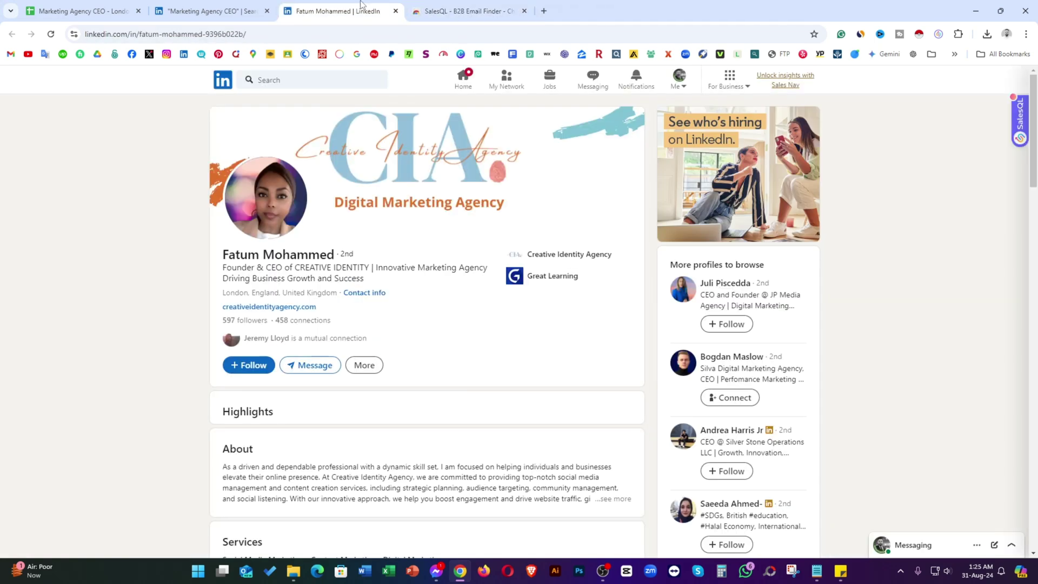
pyautogui.click(1021, 121)
pyautogui.click(922, 372)
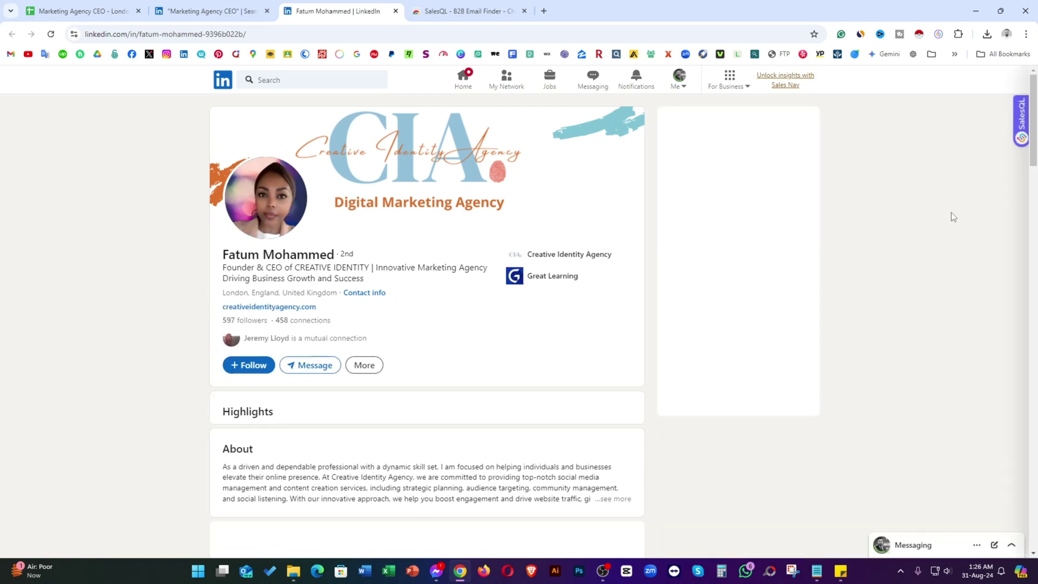
pyautogui.click(1021, 121)
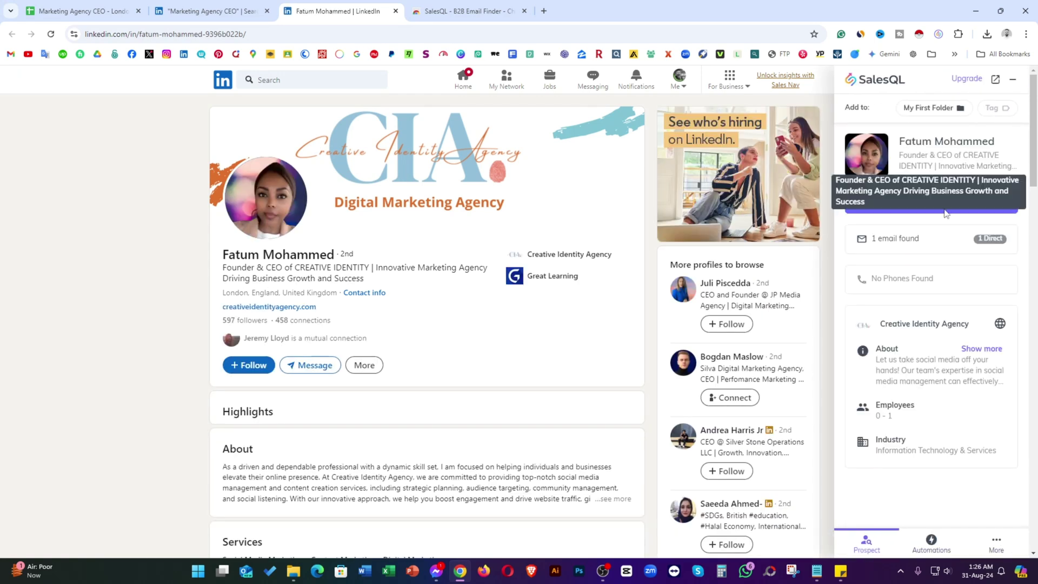
pyautogui.click(952, 205)
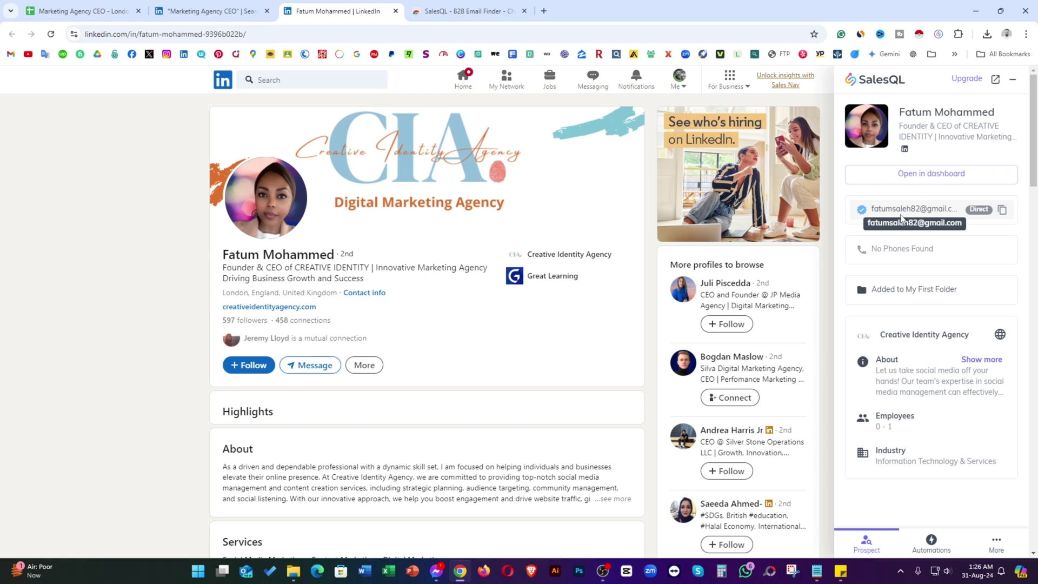
pyautogui.click(1001, 209)
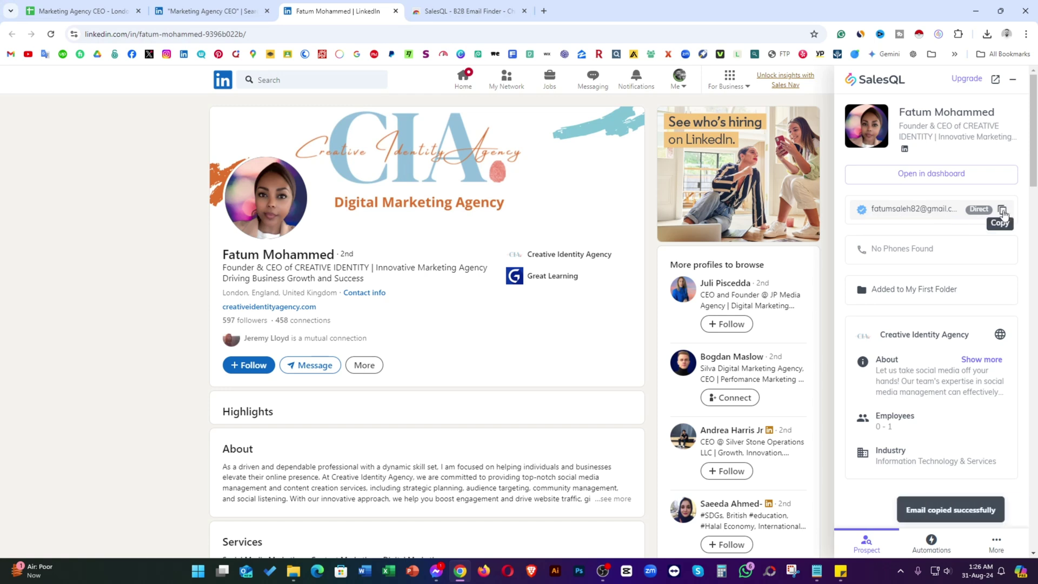
# - Paste the Pepped CEO's profile link into column B and close her profile
pyautogui.click(88, 13)
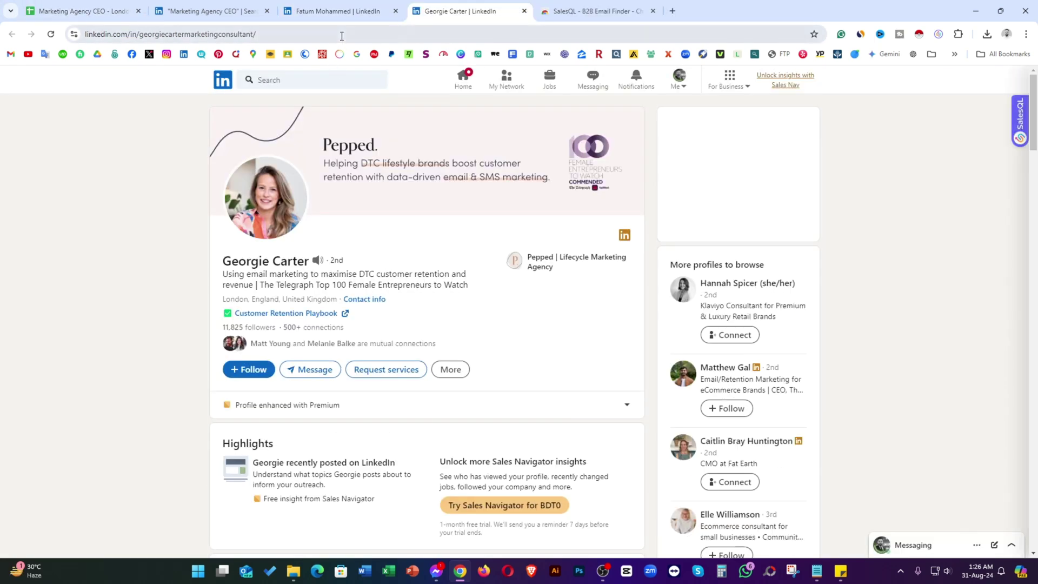
pyautogui.click(340, 31)
pyautogui.hotkey('ctrl', 'c')
pyautogui.click(81, 11)
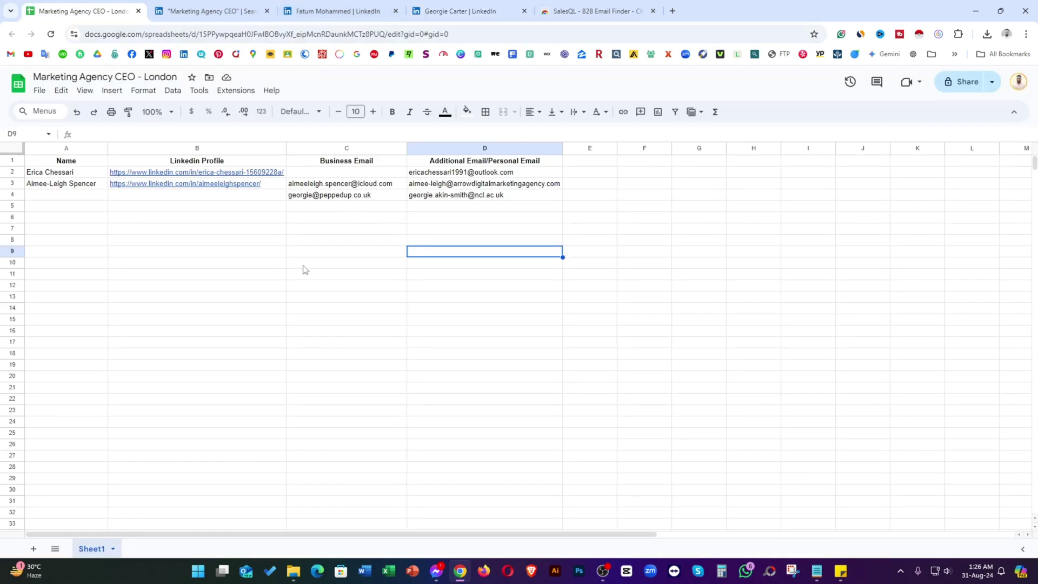
pyautogui.hotkey('ctrl', 'v')
pyautogui.click(460, 10)
pyautogui.hotkey('ctrl', 'w')
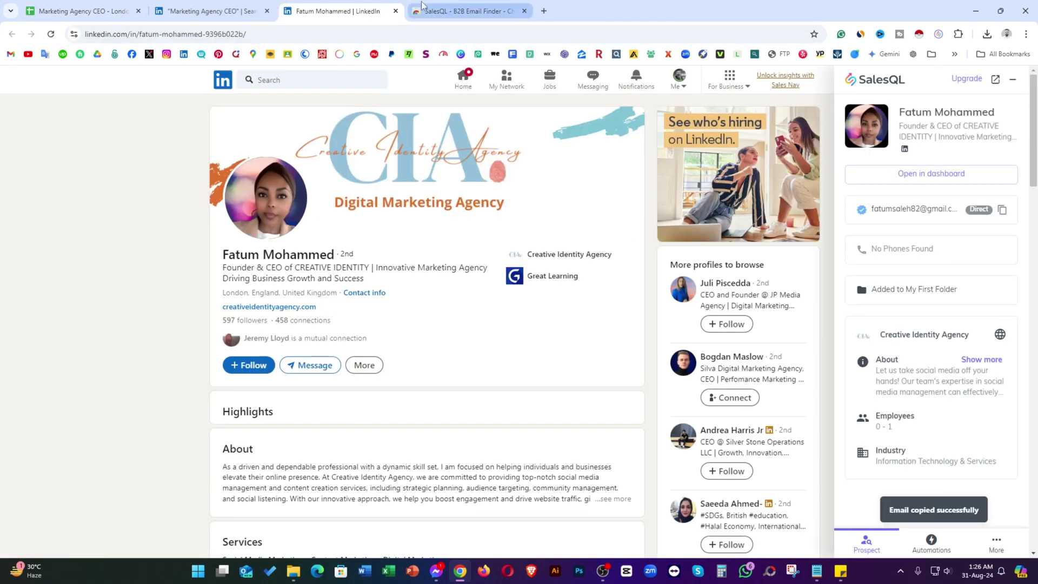
# - Paste the founder's email into cell D5
pyautogui.click(81, 11)
pyautogui.click(445, 207)
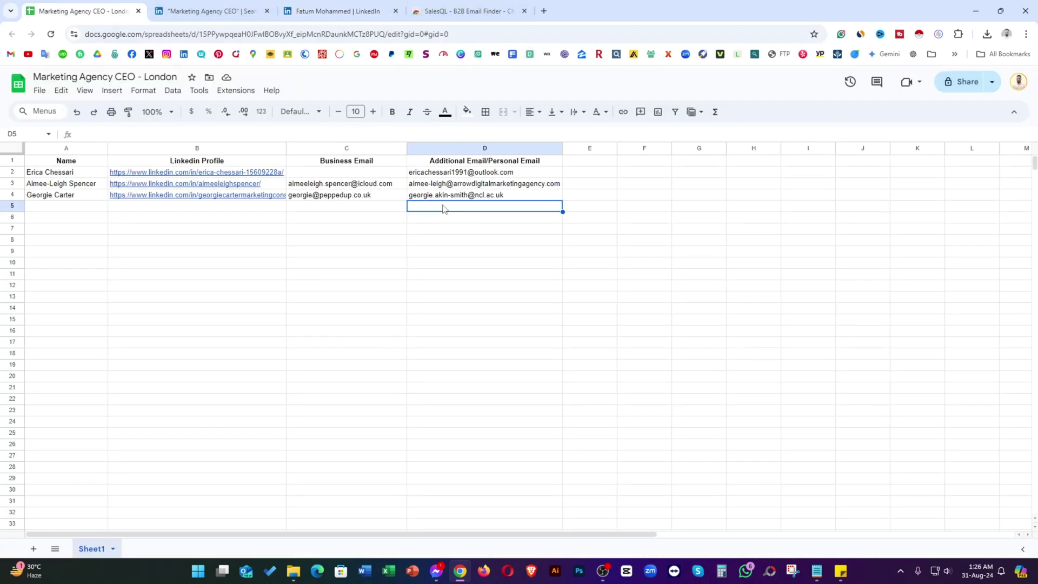
pyautogui.click(358, 208)
pyautogui.hotkey('ctrl', 'v')
# - Add the founder's profile link and name to row 5, with the name in A5
pyautogui.click(339, 11)
pyautogui.click(327, 35)
pyautogui.click(133, 7)
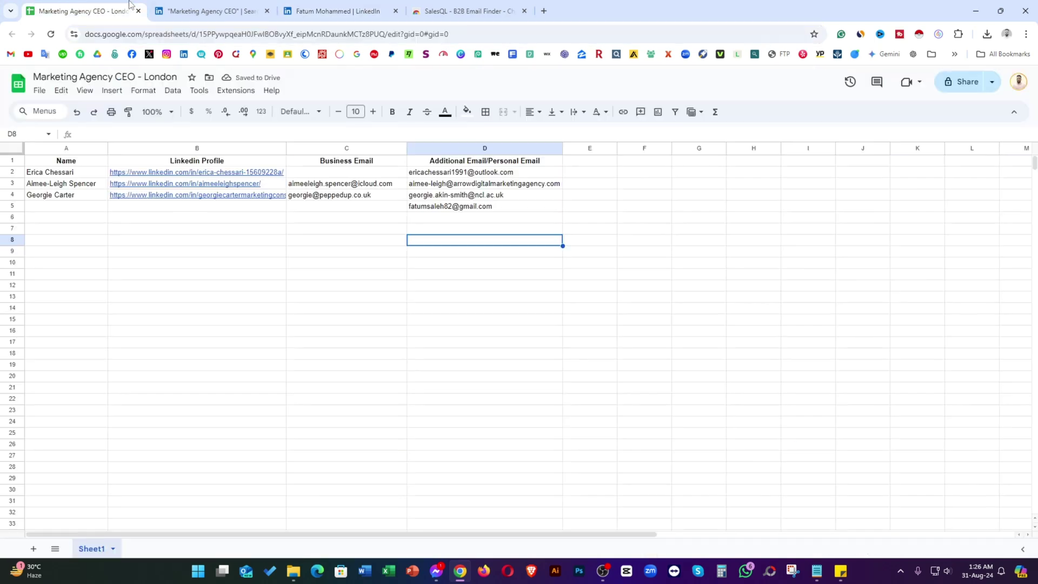
pyautogui.click(320, 9)
pyautogui.moveTo(224, 254); pyautogui.dragTo(326, 254)
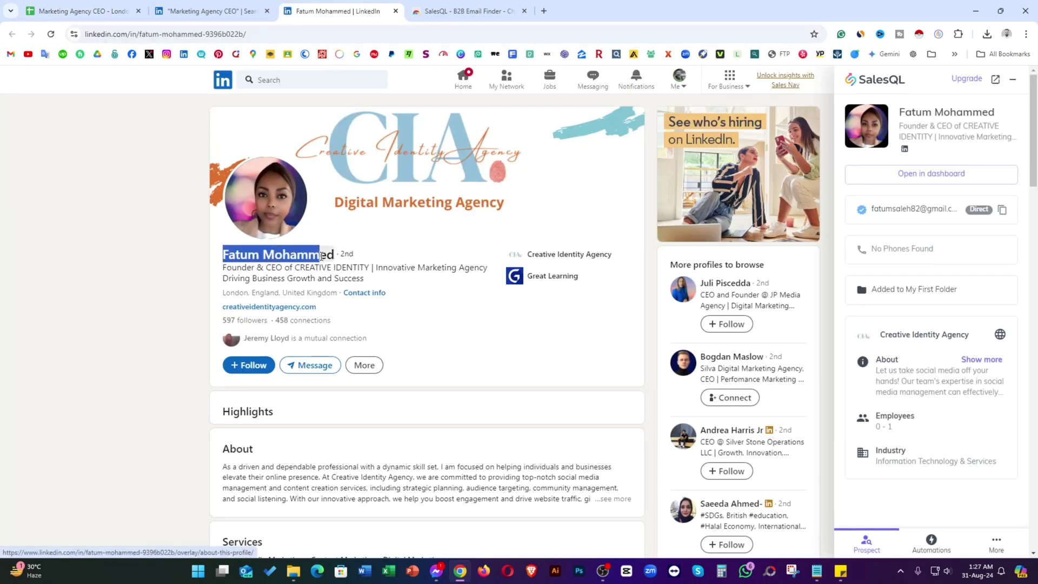
pyautogui.click(120, 7)
pyautogui.click(65, 207)
pyautogui.hotkey('ctrl', 'v')
pyautogui.click(508, 295)
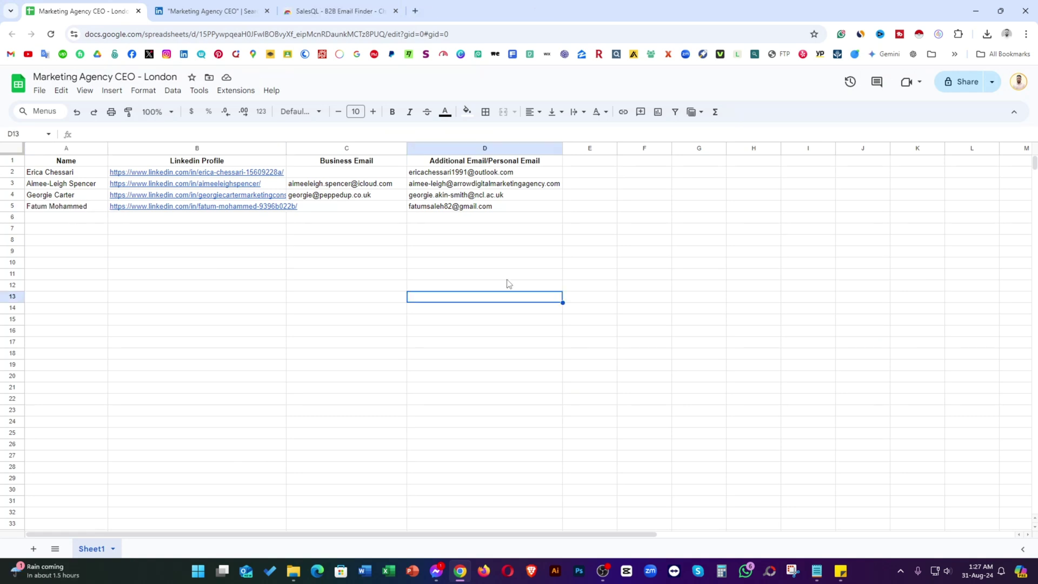